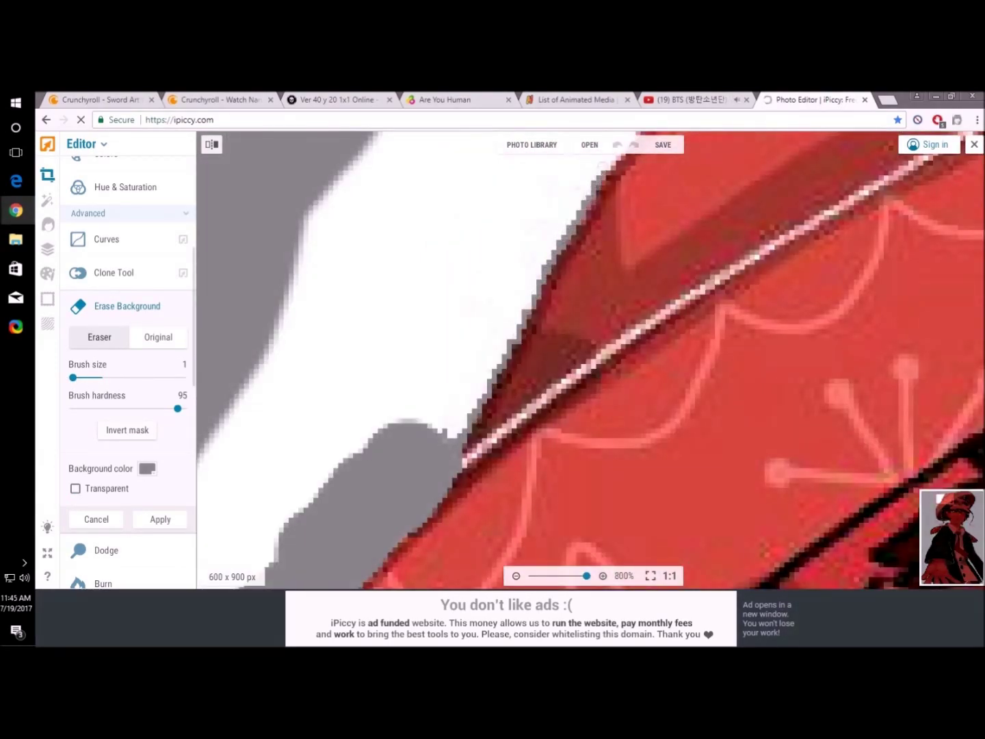
Zoom in on the red hat and enlarge the eraser brush.
scroll(590, 359, "down", 1)
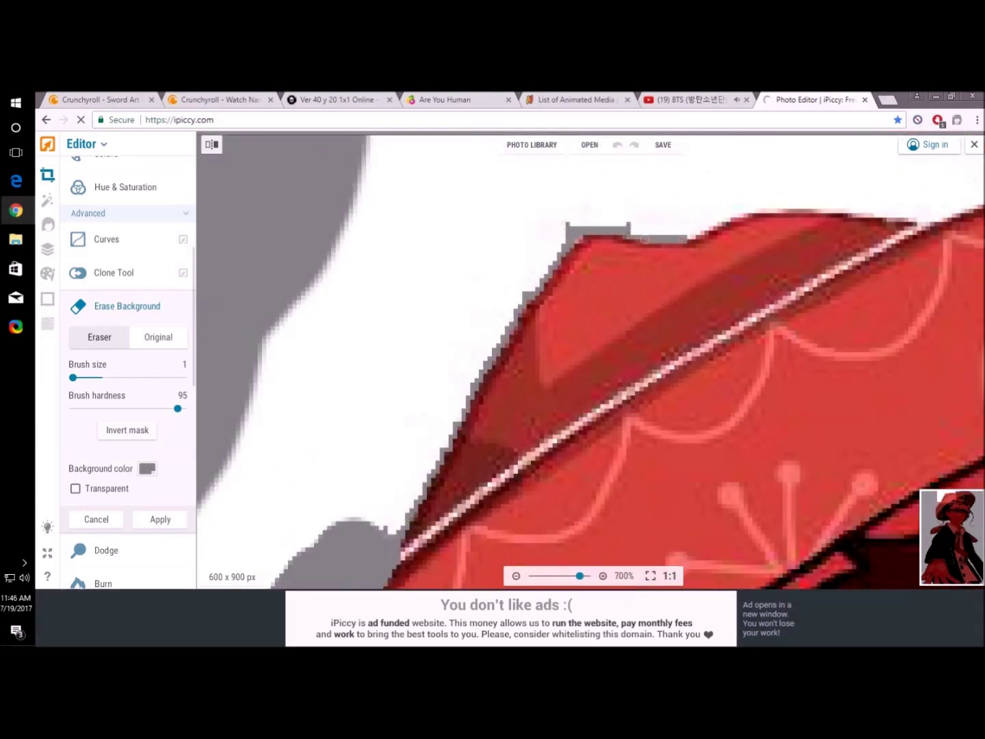
scroll(590, 360, "up", 1)
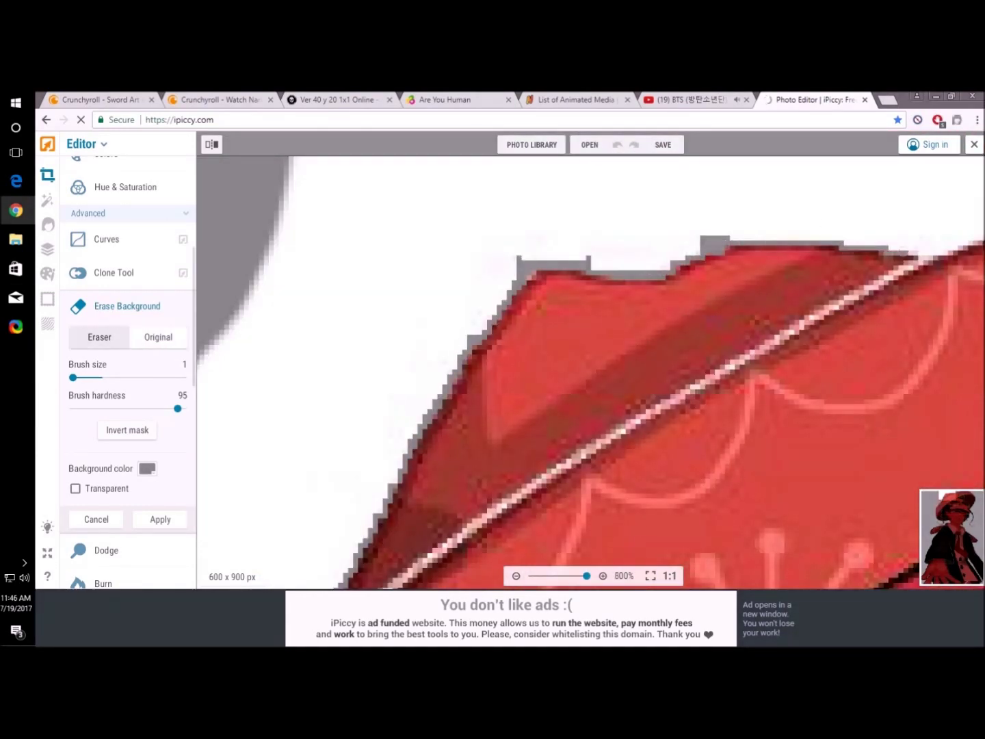
scroll(945, 250, "down", 7)
mouse_move(72, 377)
left_mouse_down()
mouse_move(87, 377)
mouse_move(77, 377)
left_mouse_up()
scroll(405, 247, "up", 4)
scroll(405, 246, "up", 1)
scroll(405, 246, "up", 1)
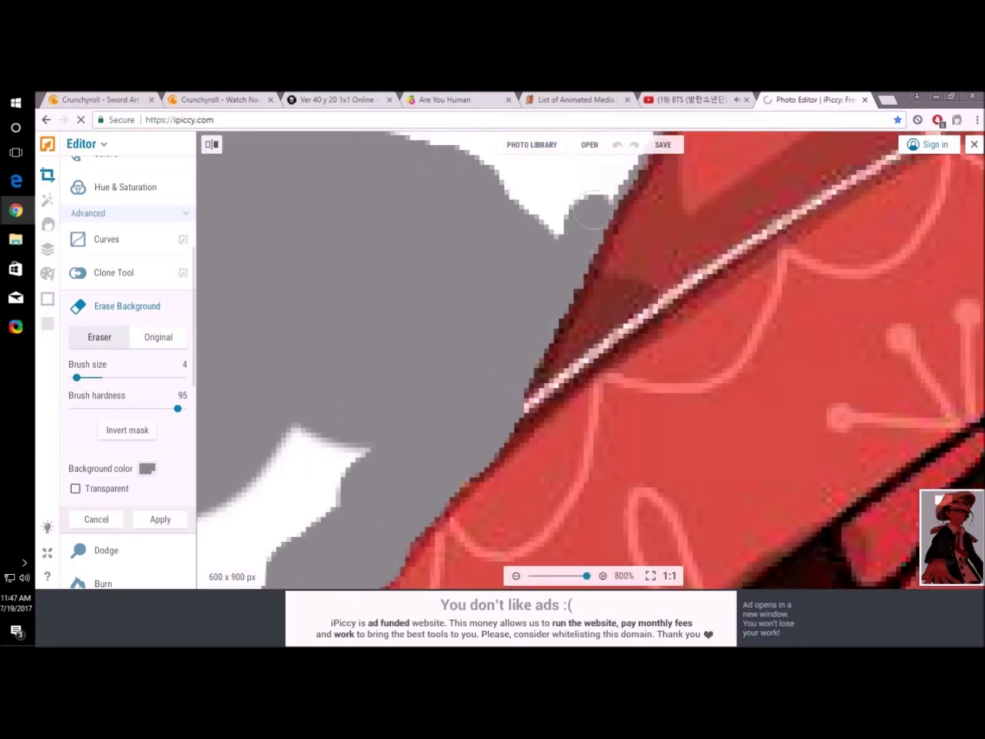
scroll(496, 212, "up", 1)
scroll(496, 212, "up", 2)
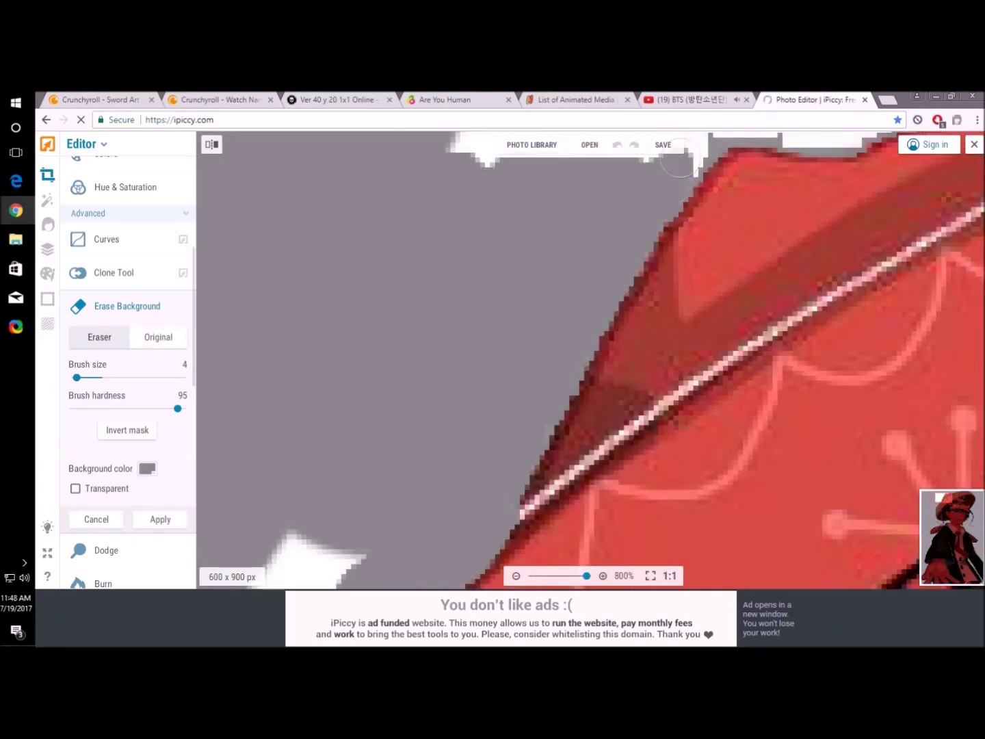
scroll(495, 213, "up", 1)
scroll(254, 406, "down", 4)
scroll(386, 369, "up", 4)
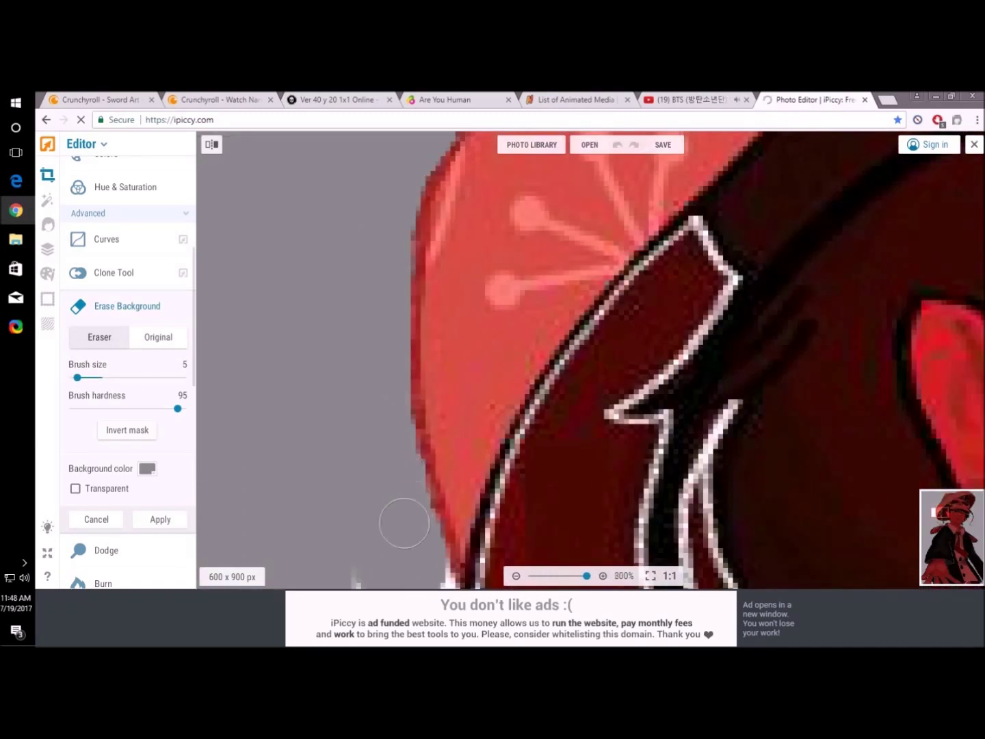
scroll(402, 479, "down", 4)
Set the brush to size 3, toggling between the Original and Eraser modes.
left_click(158, 336)
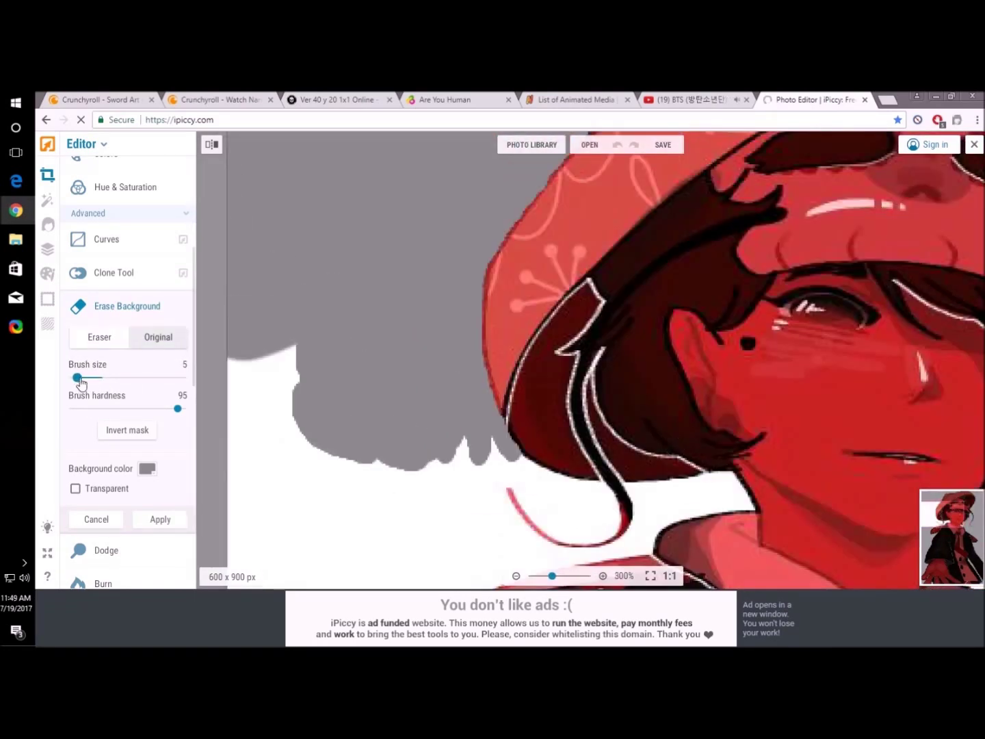
left_click_drag(78, 377, 72, 377)
left_click(96, 338)
scroll(499, 372, "up", 5)
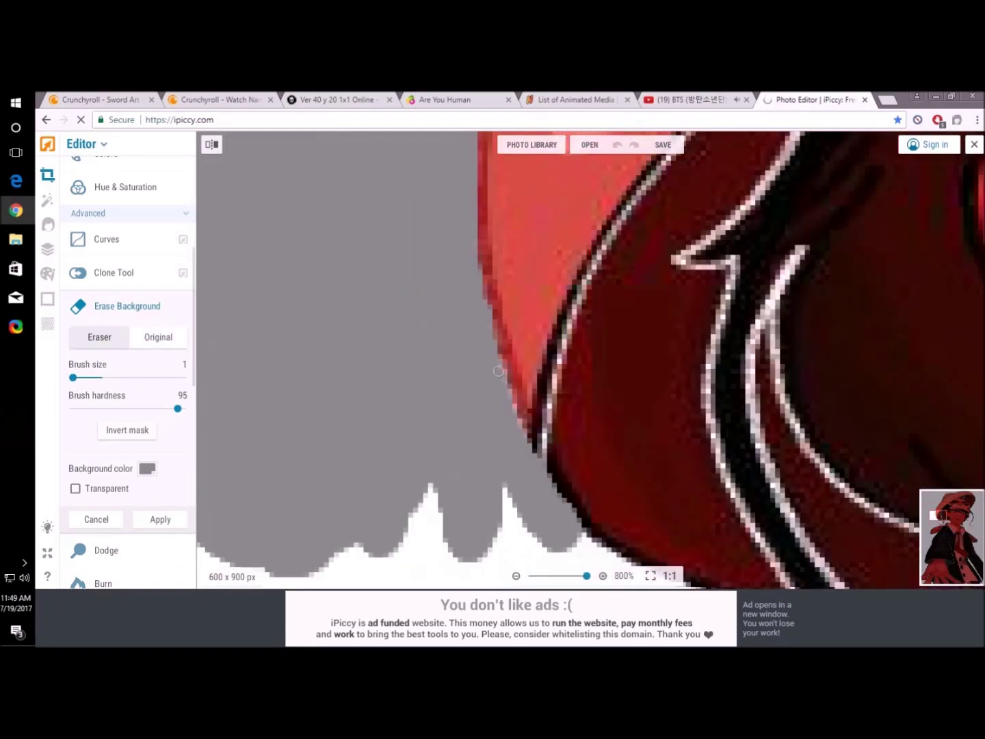
scroll(514, 426, "down", 5)
scroll(513, 426, "up", 5)
left_click_drag(73, 378, 77, 377)
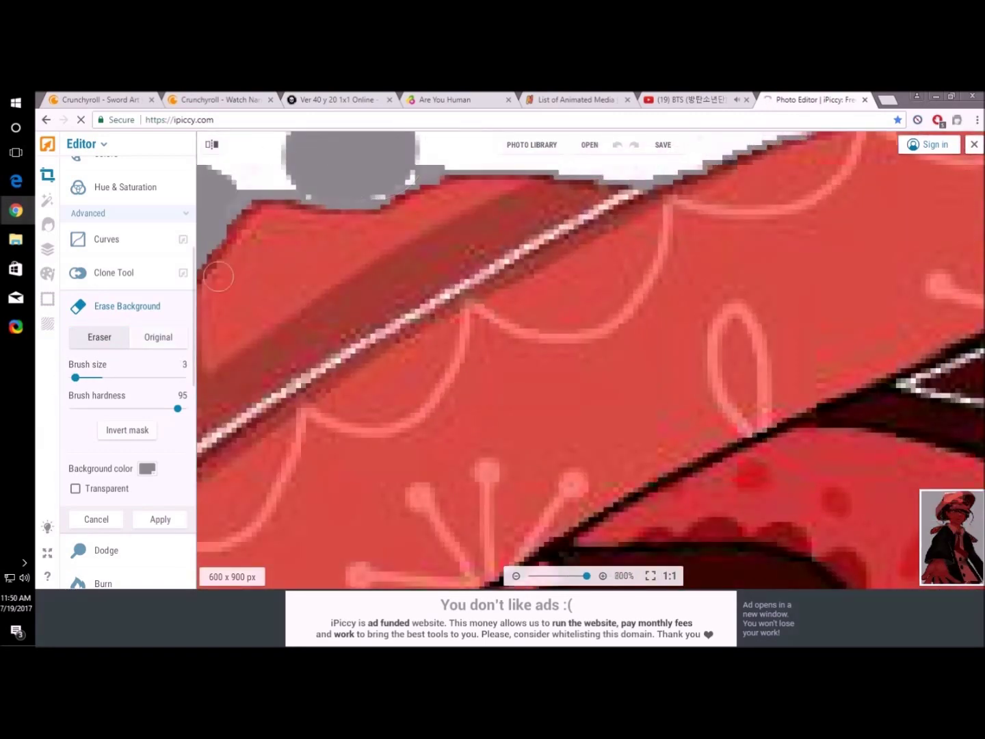
scroll(535, 156, "down", 3)
scroll(535, 156, "up", 2)
scroll(527, 158, "down", 5)
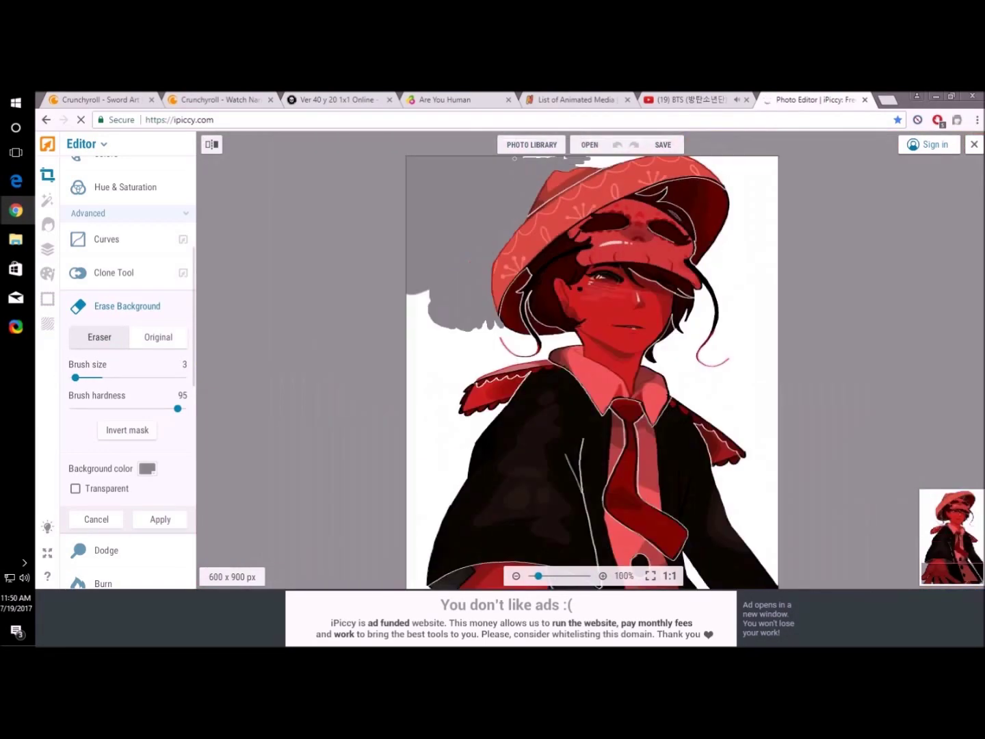
left_click(136, 345)
scroll(636, 219, "up", 5)
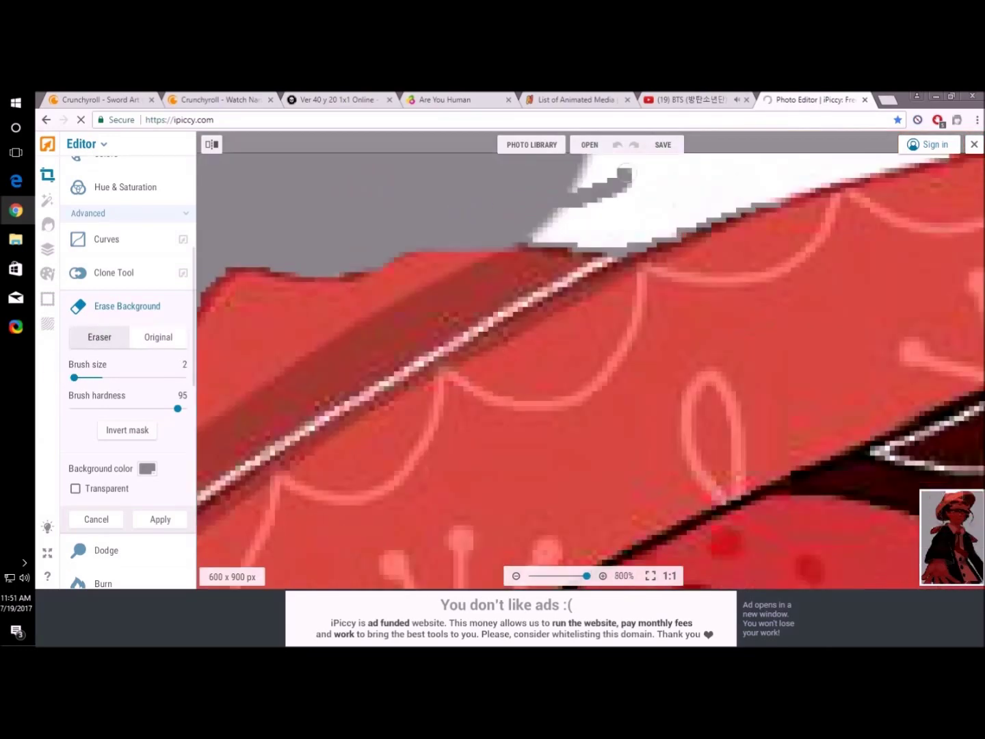
Erase the white pixels along the red hat's top edge.
left_click_drag(567, 206, 652, 224)
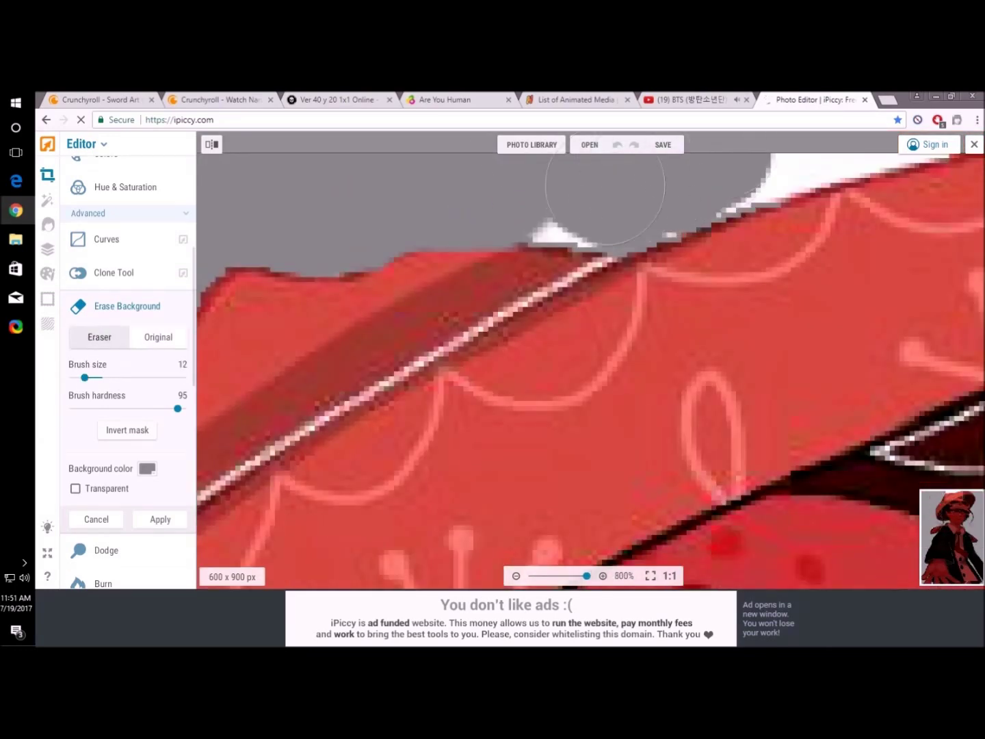
scroll(751, 195, "down", 5)
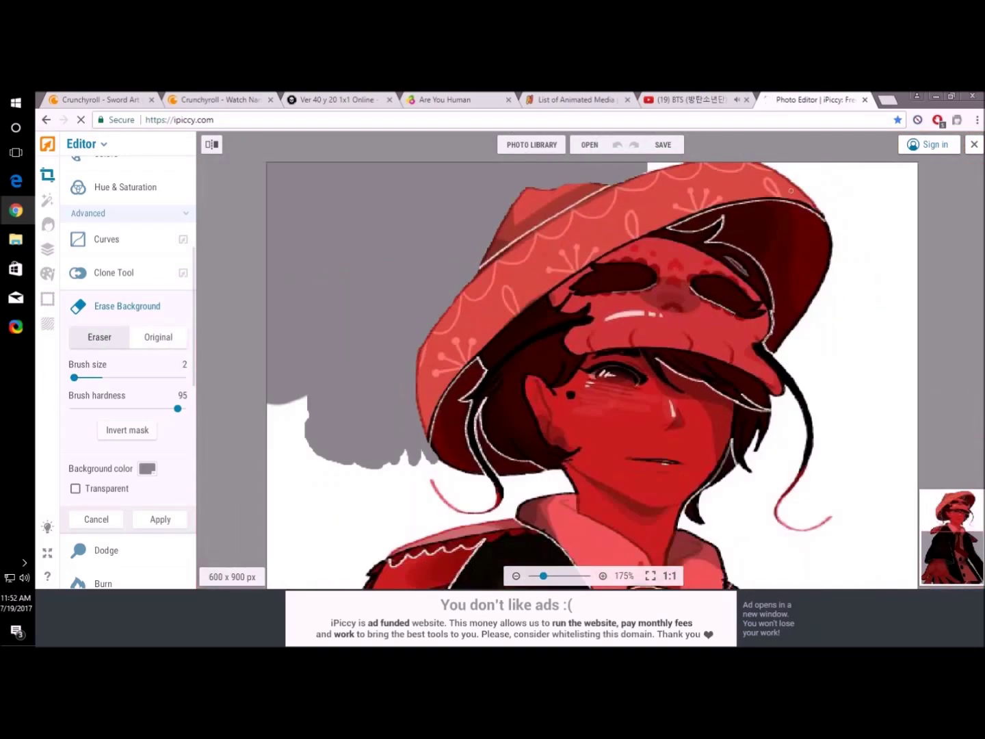
scroll(748, 159, "up", 2)
scroll(748, 160, "up", 4)
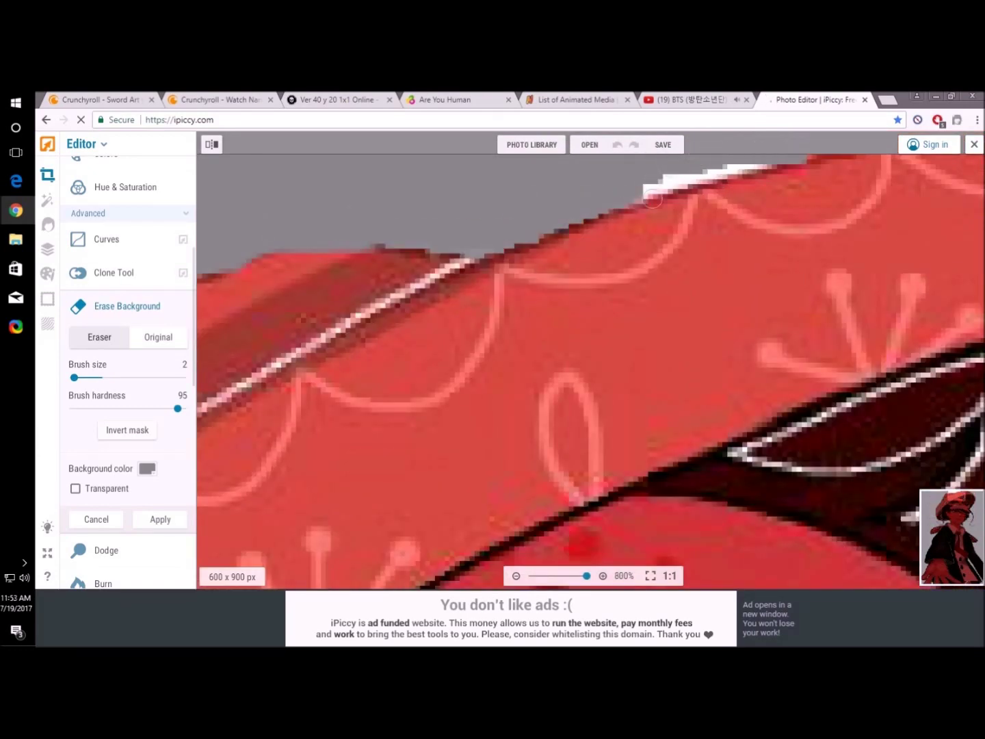
left_click_drag(721, 169, 671, 163)
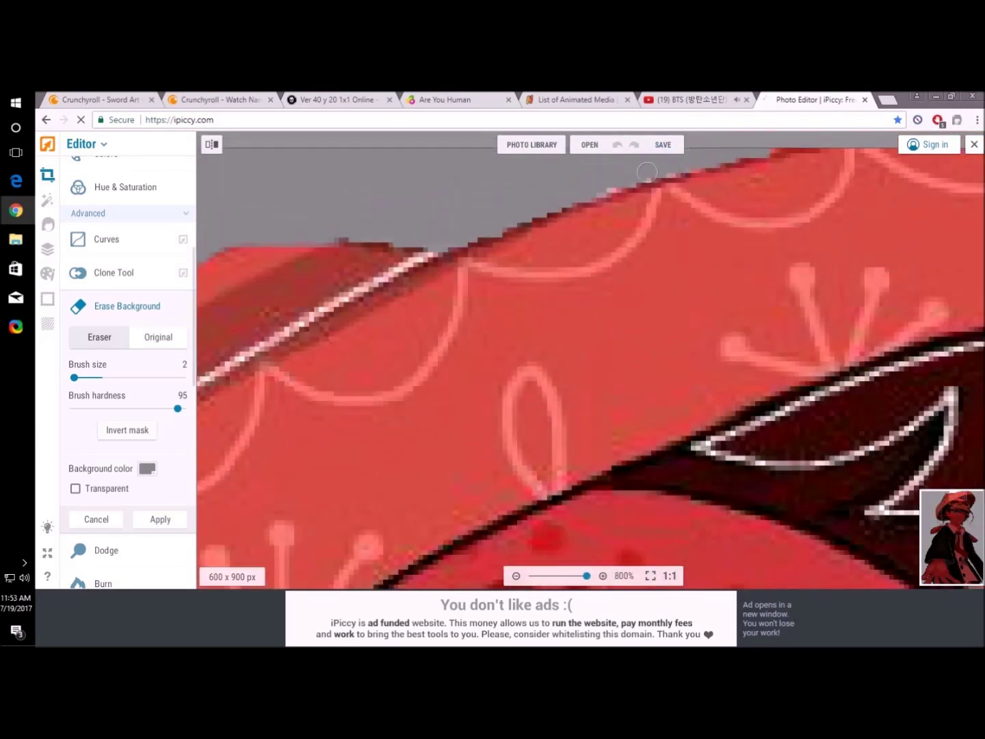
scroll(651, 177, "down", 5)
Erase the white background along the thin red hair strand.
scroll(390, 230, "up", 5)
left_click_drag(391, 230, 552, 383)
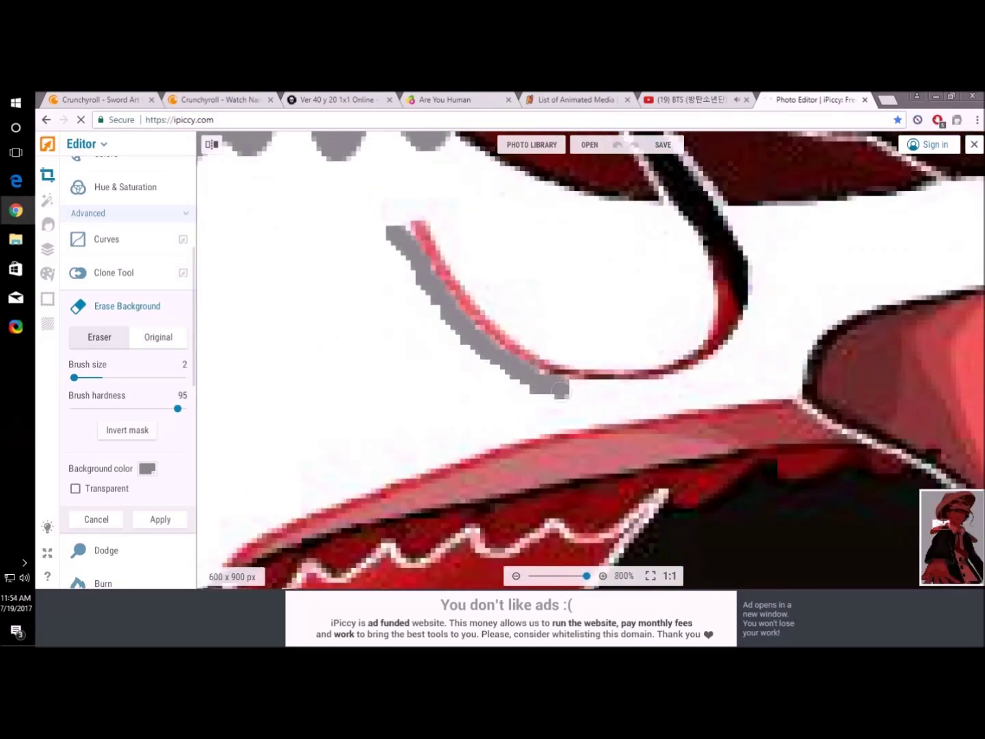
scroll(481, 298, "down", 5)
scroll(441, 527, "up", 5)
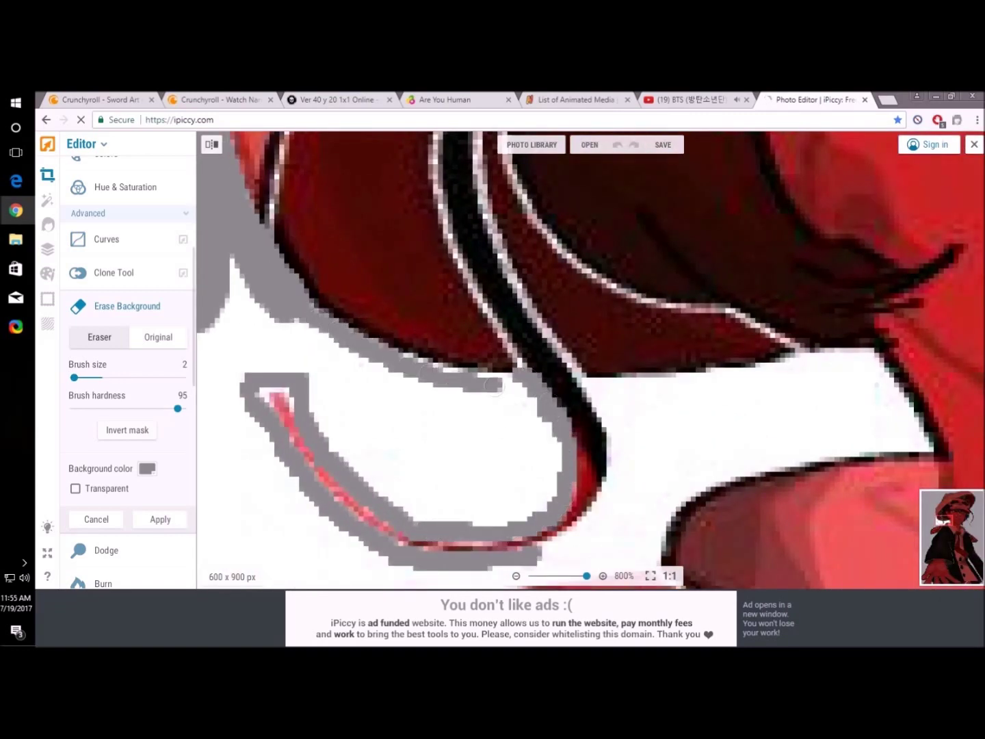
scroll(551, 410, "down", 3)
Enlarge the brush to size 19 and erase the large background area left of the figure.
left_click_drag(75, 377, 95, 377)
mouse_move(233, 308)
left_mouse_down()
mouse_move(401, 368)
mouse_move(359, 451)
left_mouse_up()
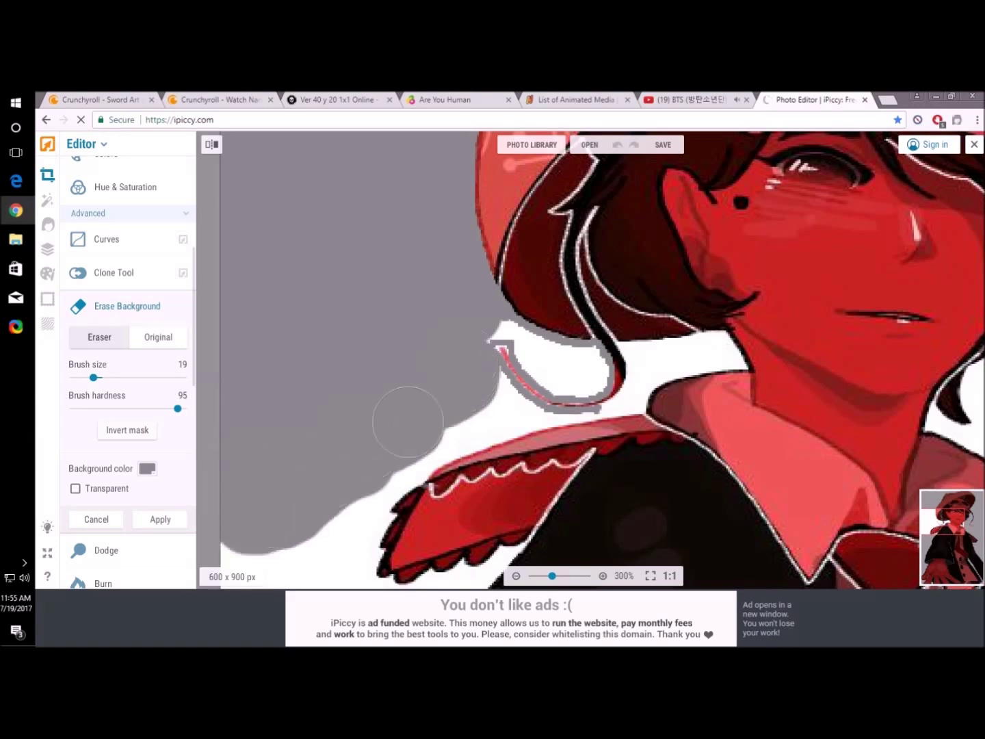
scroll(522, 352, "up", 3)
mouse_move(521, 352)
left_mouse_down()
mouse_move(660, 406)
mouse_move(818, 418)
mouse_move(606, 363)
left_mouse_up()
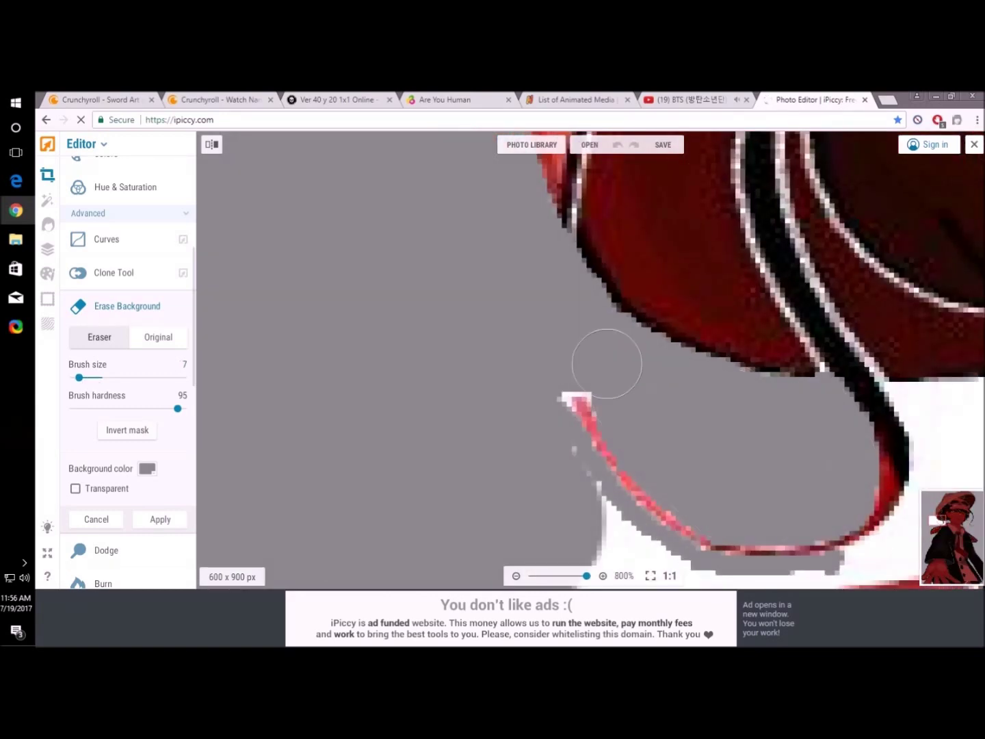
scroll(533, 441, "down", 2)
scroll(353, 434, "up", 2)
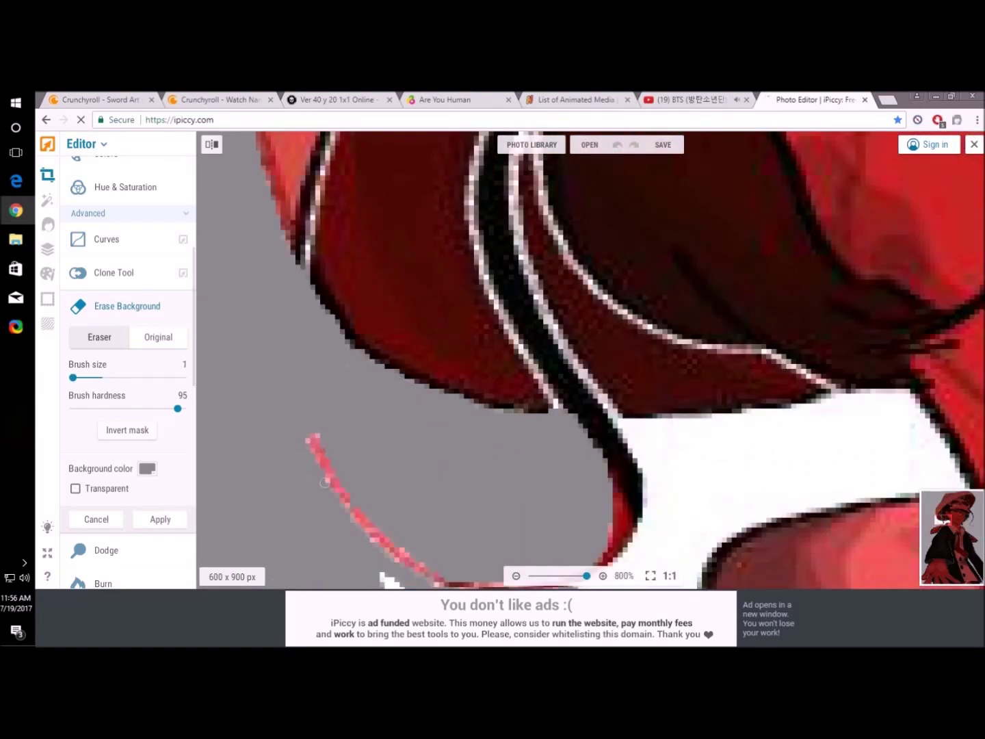
scroll(377, 545, "down", 5)
scroll(391, 321, "up", 5)
Erase the white patch beside the collar with a size 3 Eraser brush.
left_click_drag(72, 377, 78, 377)
left_click(158, 336)
scroll(634, 268, "down", 2)
scroll(498, 169, "up", 2)
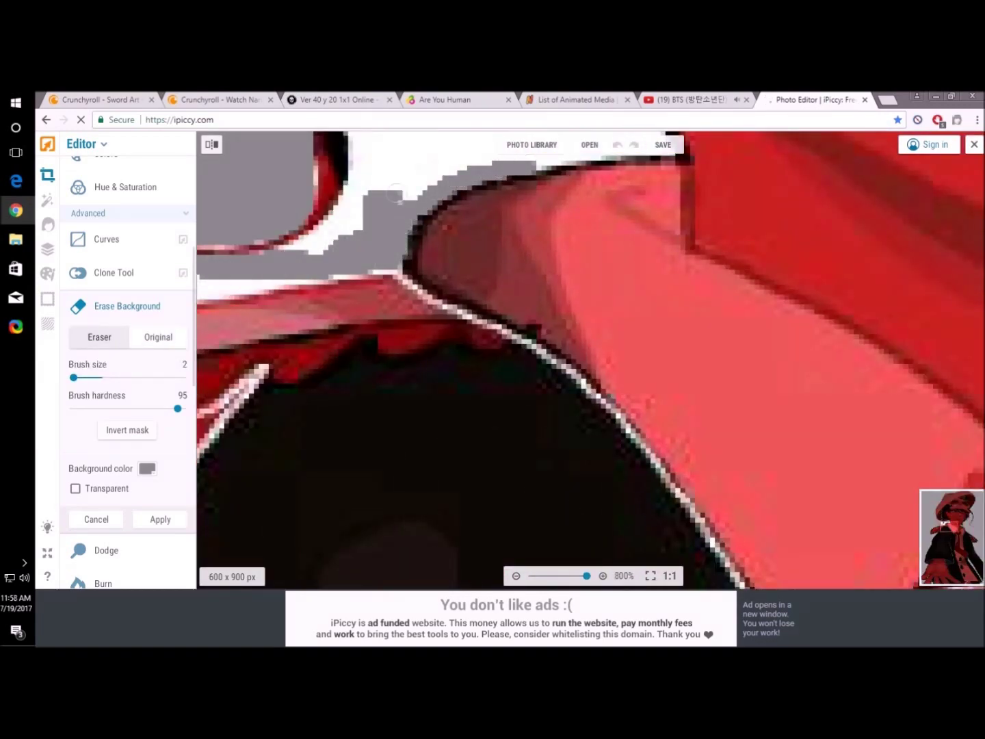
scroll(395, 194, "down", 2)
scroll(593, 218, "up", 2)
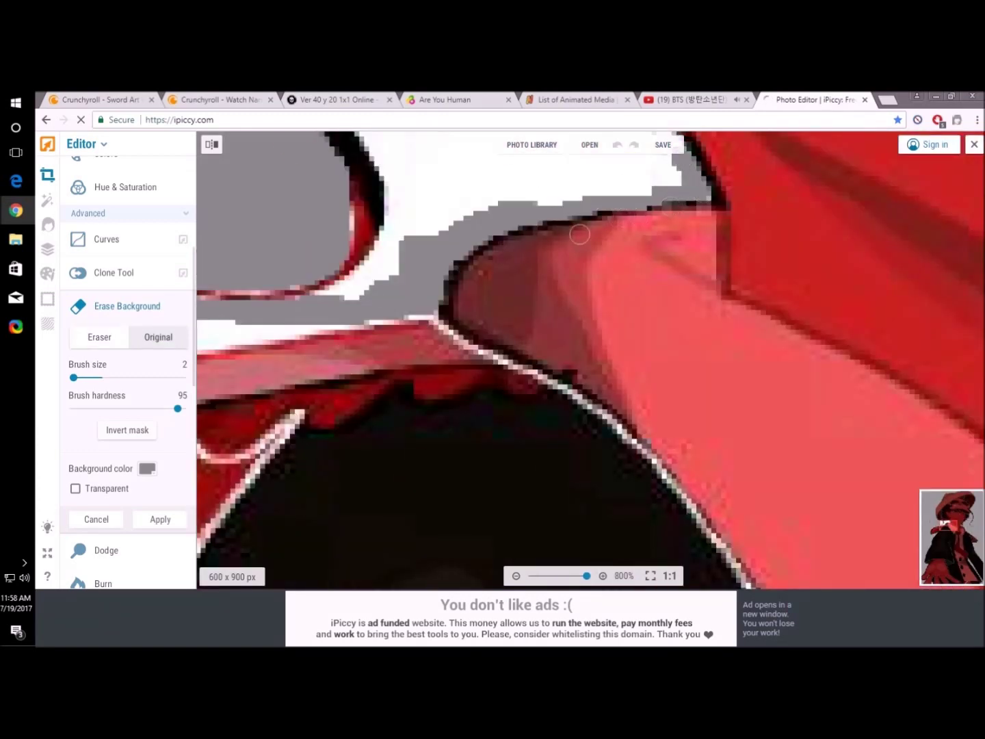
scroll(579, 234, "down", 2)
left_click(99, 336)
left_click_drag(73, 377, 76, 377)
scroll(594, 184, "up", 2)
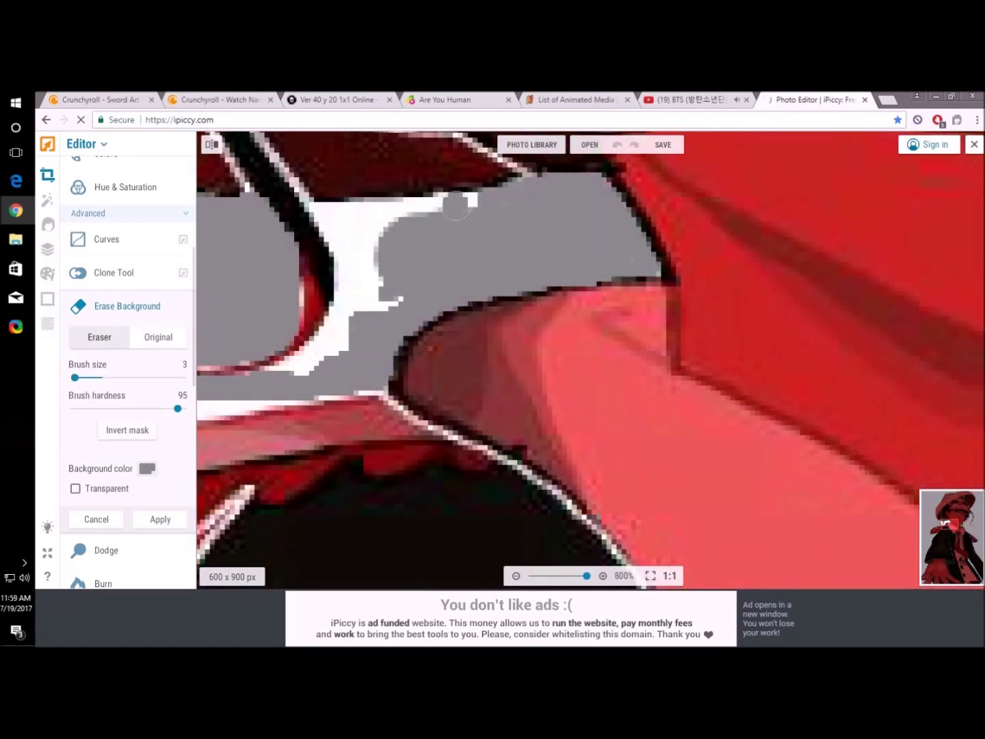
left_click_drag(456, 205, 356, 225)
Erase the remaining white patch near the collar using a size 1 brush.
left_click(157, 335)
left_click_drag(75, 377, 55, 377)
scroll(478, 274, "down", 2)
scroll(479, 273, "up", 2)
left_click(100, 336)
left_click_drag(375, 311, 342, 402)
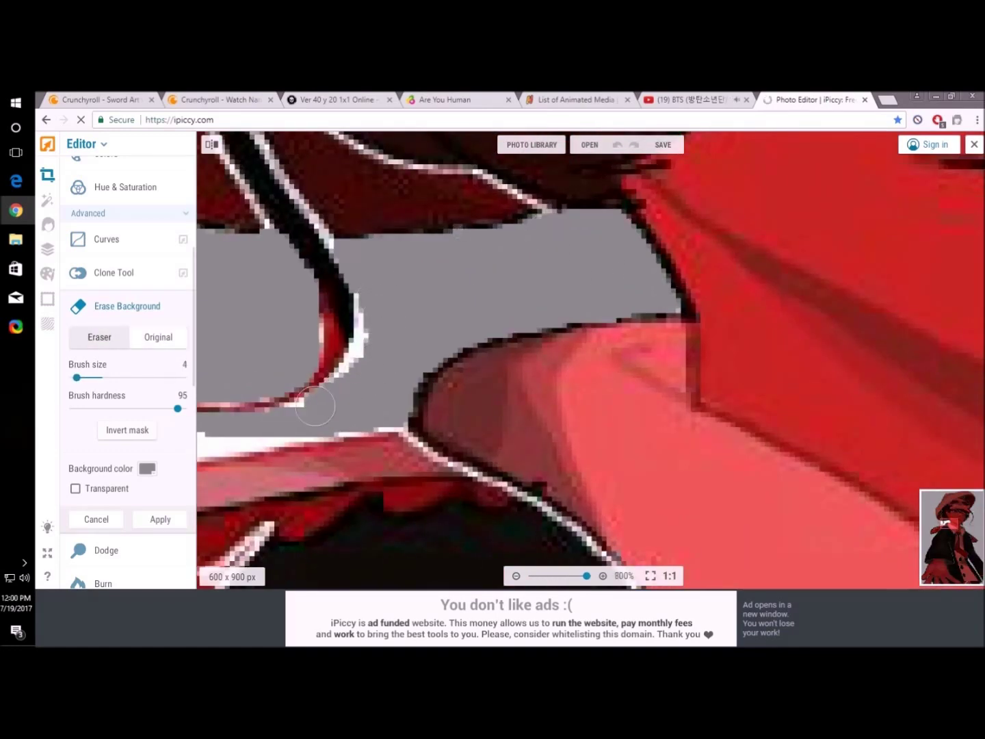
left_click_drag(77, 377, 73, 377)
scroll(479, 309, "down", 2)
scroll(479, 308, "up", 2)
scroll(298, 424, "down", 2)
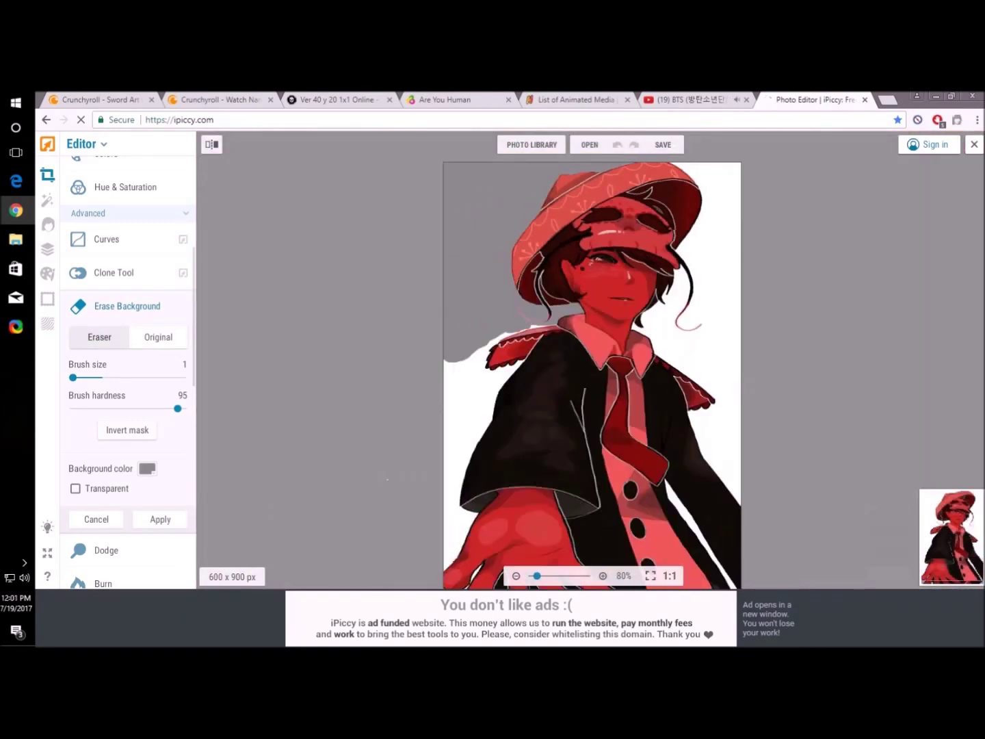
Set a small eraser brush and erase the white background around the red collar piece.
scroll(281, 267, "up", 2)
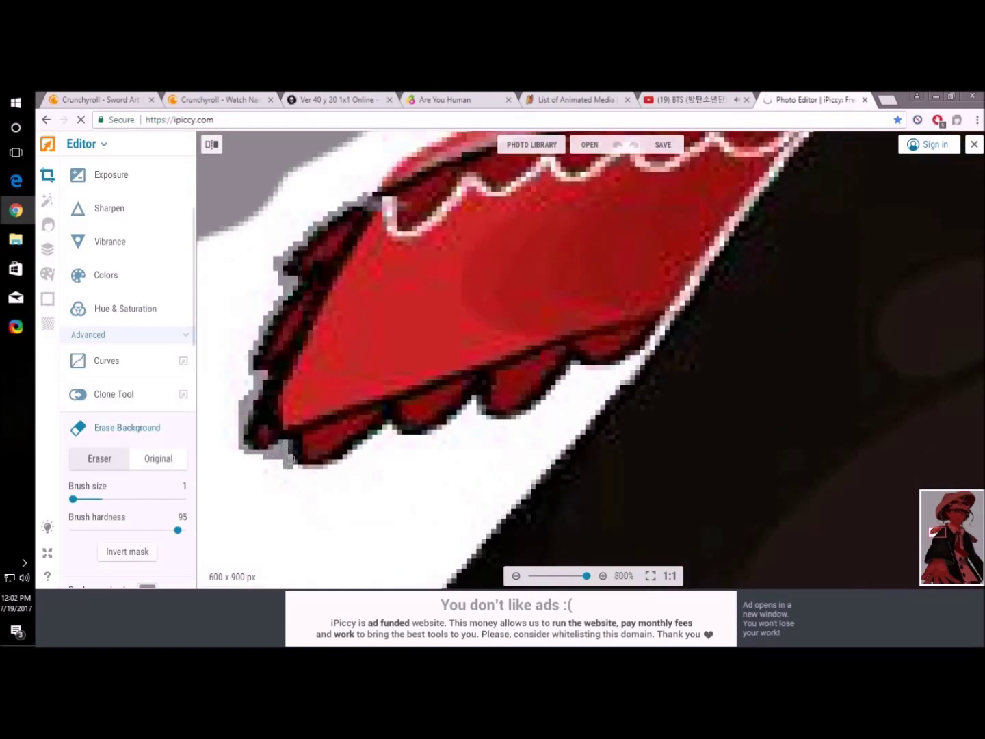
scroll(590, 360, "right", 1)
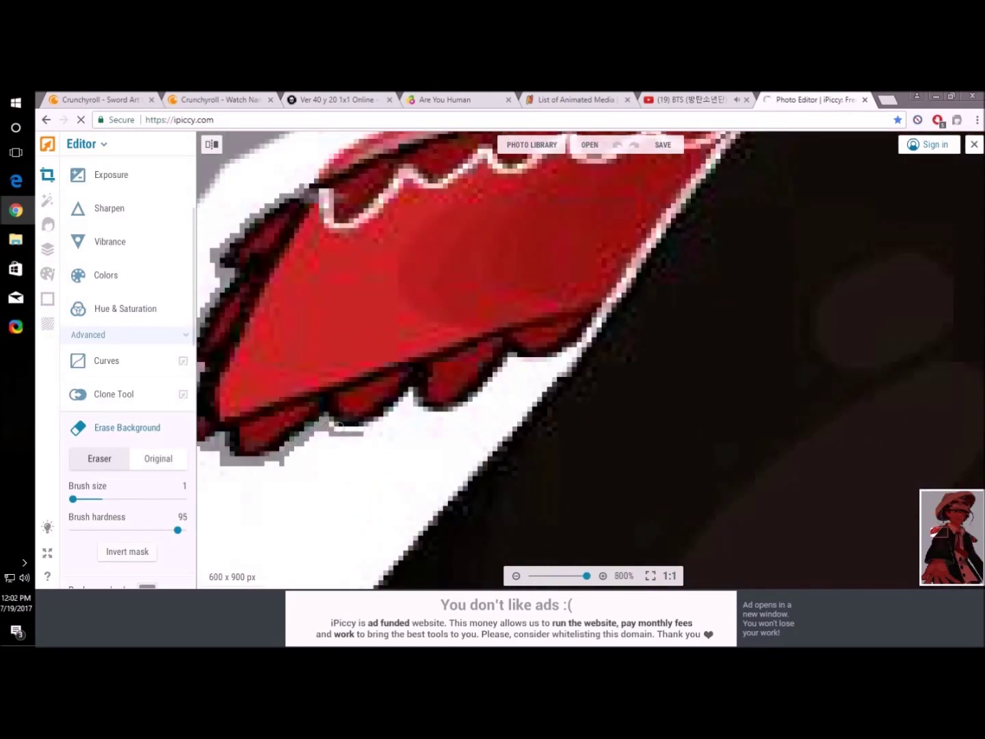
scroll(477, 360, "up", 1)
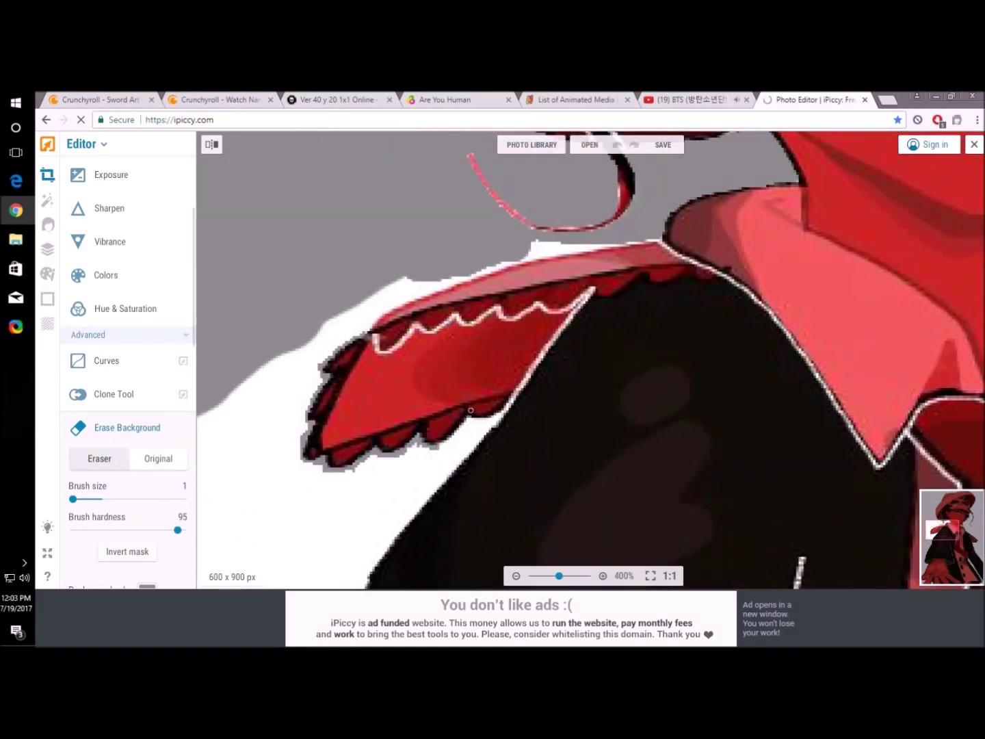
scroll(434, 440, "up", 1)
left_click_drag(73, 499, 78, 499)
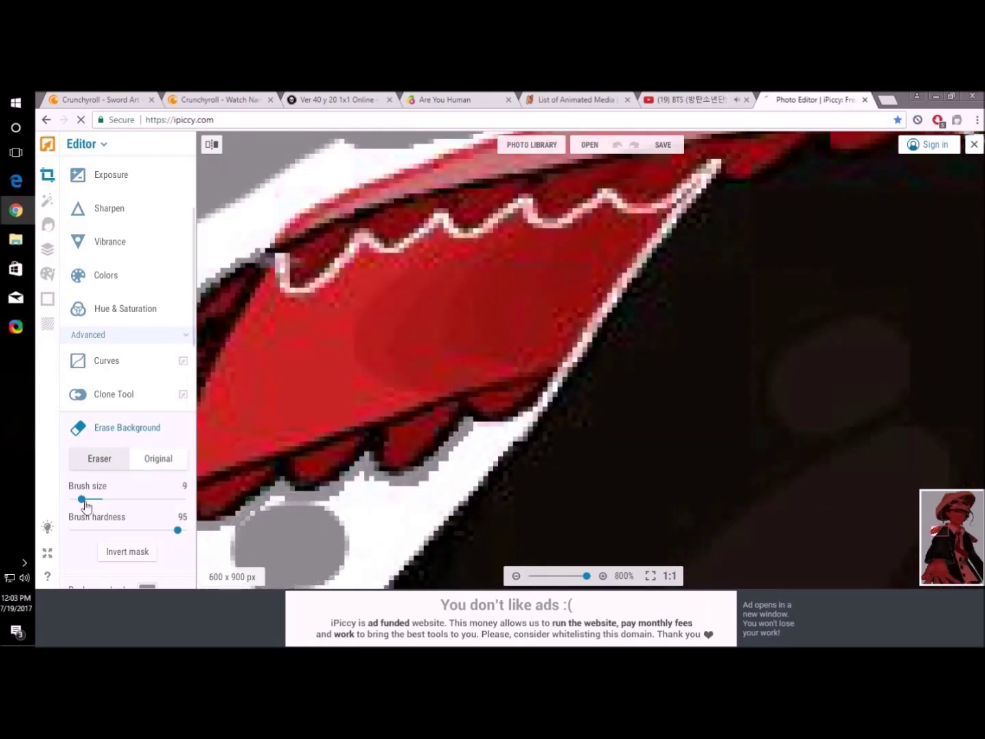
scroll(308, 502, "up", 2)
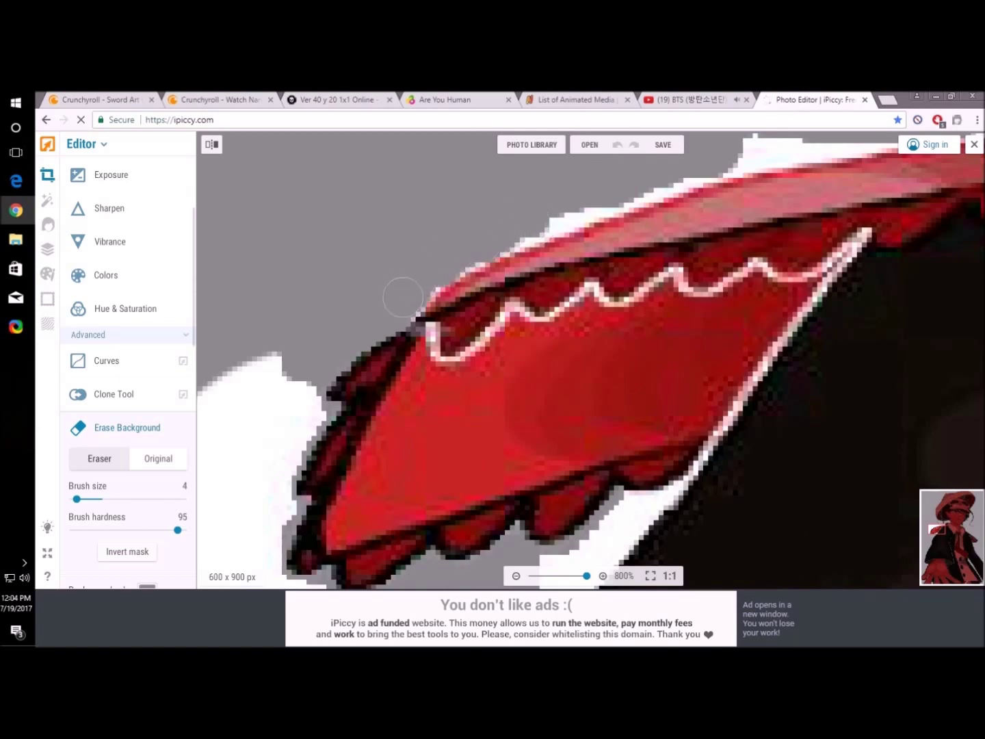
scroll(474, 244, "down", 5)
left_click_drag(78, 499, 81, 498)
mouse_move(308, 261)
left_mouse_down()
mouse_move(450, 431)
mouse_move(231, 502)
left_mouse_up()
scroll(231, 502, "down", 2)
left_click_drag(239, 444, 362, 468)
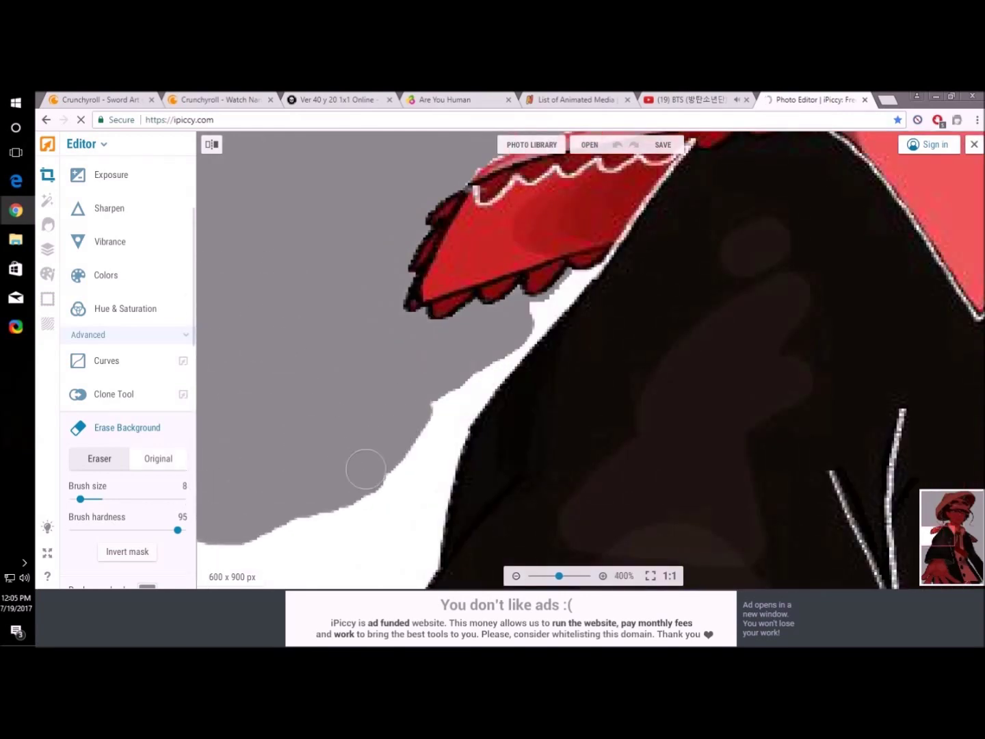
scroll(362, 469, "down", 3)
left_click_drag(81, 498, 73, 499)
Erase the white fringe along the collar edges.
scroll(551, 496, "up", 1)
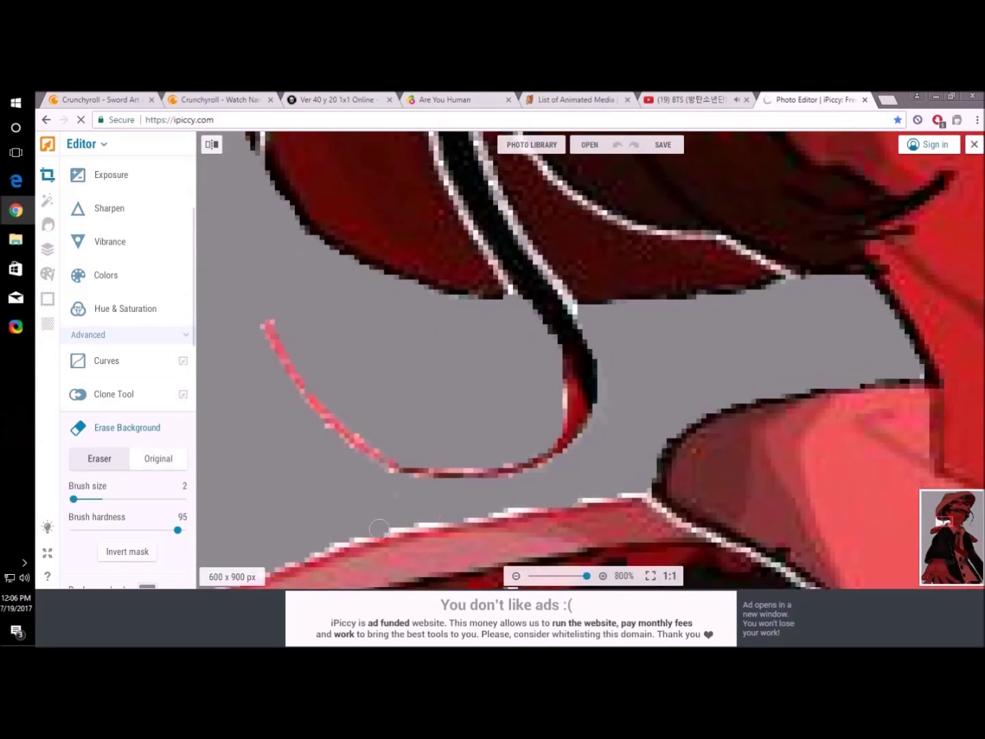
scroll(378, 528, "down", 3)
scroll(425, 431, "up", 3)
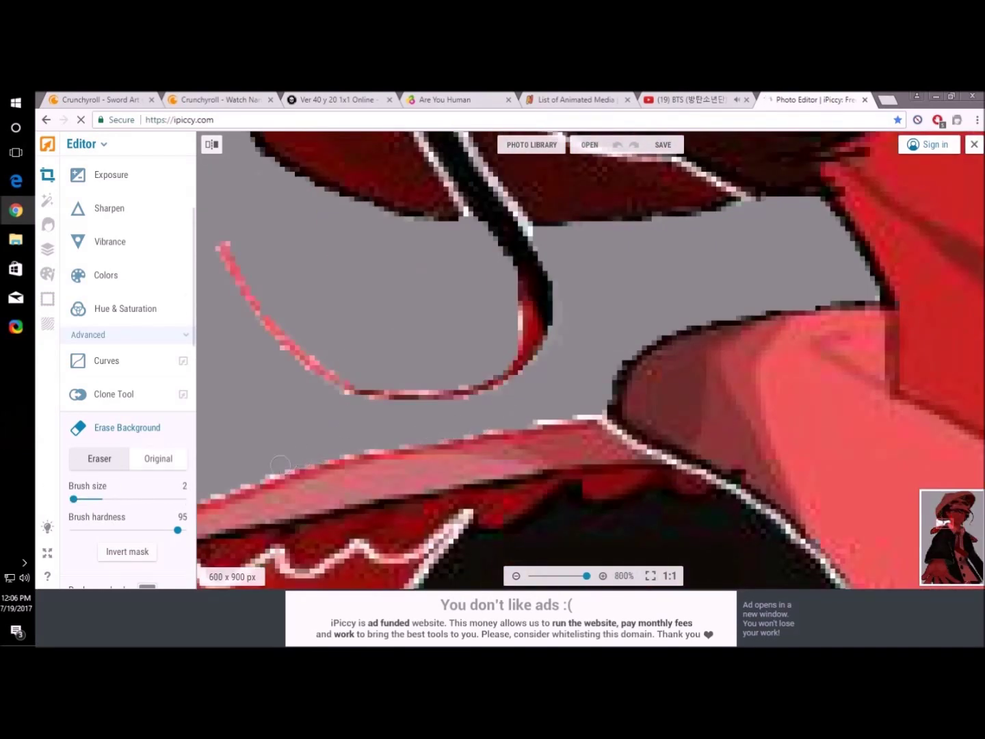
scroll(315, 465, "down", 5)
scroll(410, 400, "up", 5)
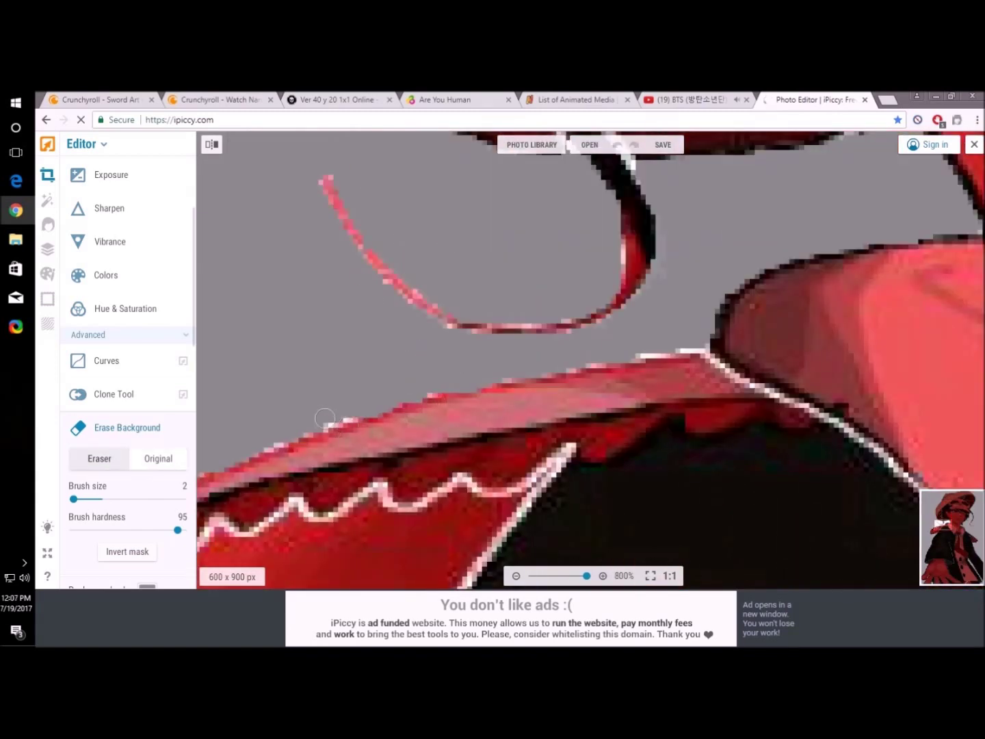
scroll(350, 429, "down", 5)
scroll(350, 429, "up", 5)
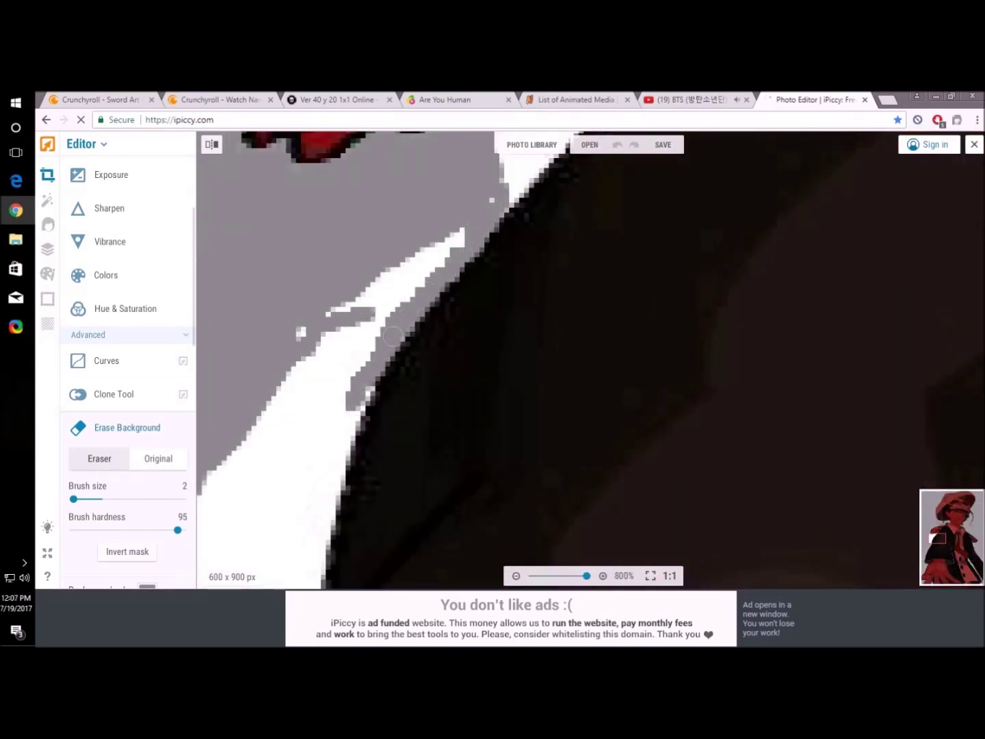
scroll(392, 336, "down", 5)
scroll(392, 336, "up", 5)
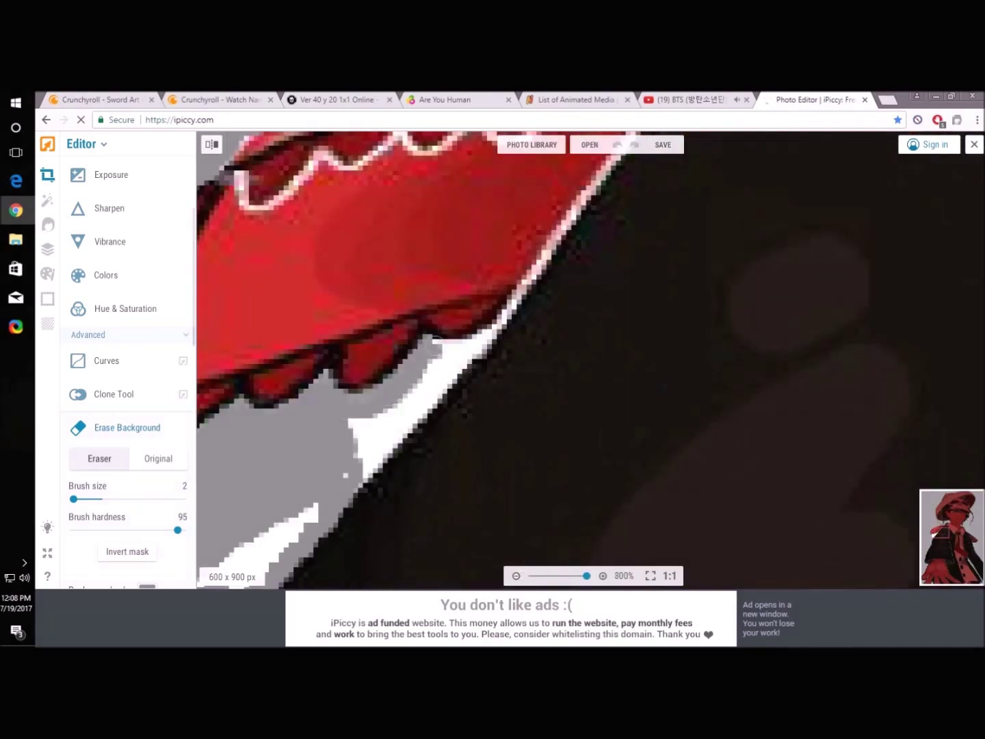
left_click_drag(444, 341, 366, 476)
scroll(397, 421, "down", 5)
scroll(397, 422, "up", 5)
left_click_drag(369, 328, 237, 453)
Erase leftover white pixels along the collar and in the collar gap.
scroll(551, 335, "down", 5)
scroll(550, 336, "up", 5)
left_click_drag(550, 334, 513, 489)
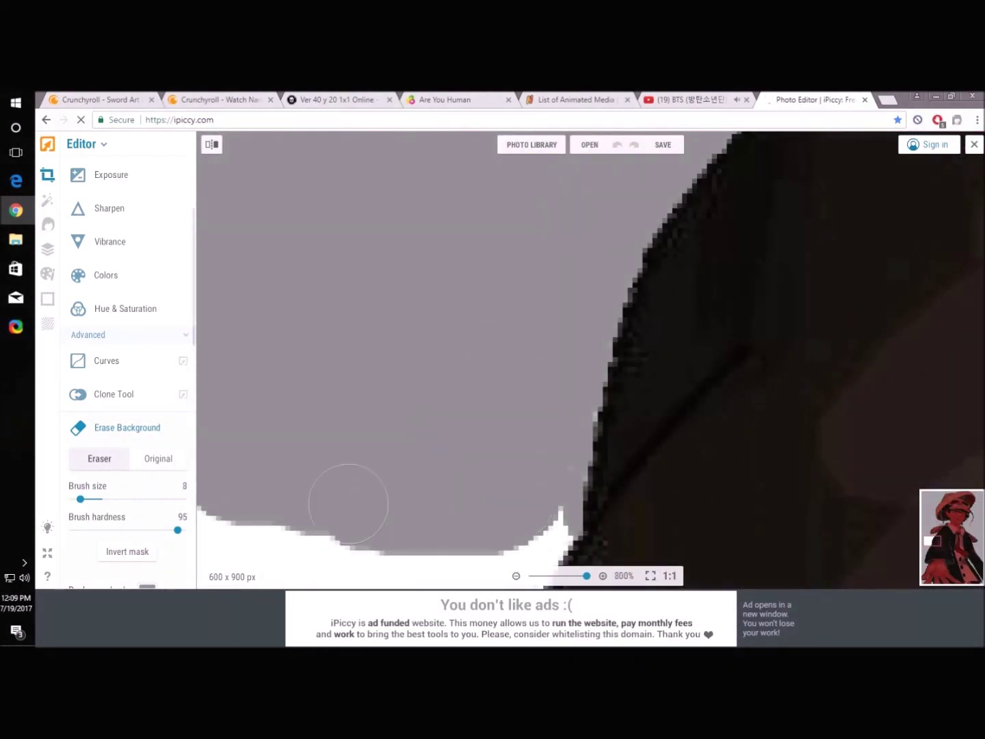
scroll(512, 488, "down", 5)
scroll(354, 523, "up", 5)
left_click_drag(354, 523, 329, 513)
scroll(330, 513, "down", 5)
scroll(385, 328, "up", 5)
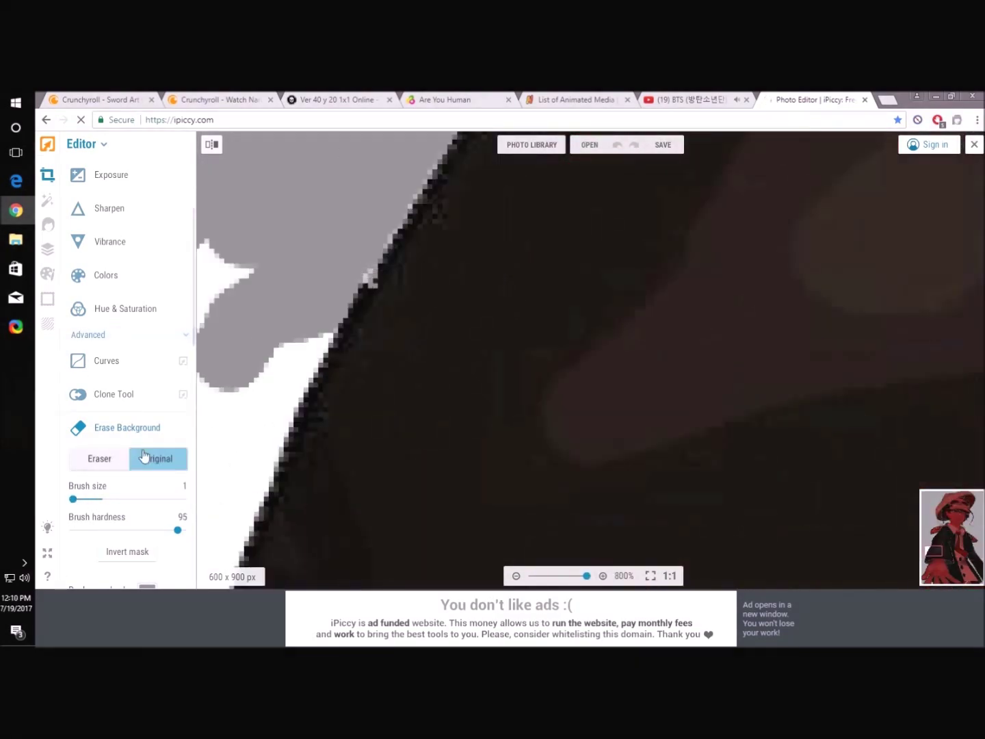
left_click(99, 458)
scroll(364, 304, "down", 5)
mouse_move(72, 499)
left_mouse_down()
mouse_move(90, 499)
mouse_move(73, 499)
left_mouse_up()
scroll(364, 305, "up", 5)
scroll(364, 452, "down", 5)
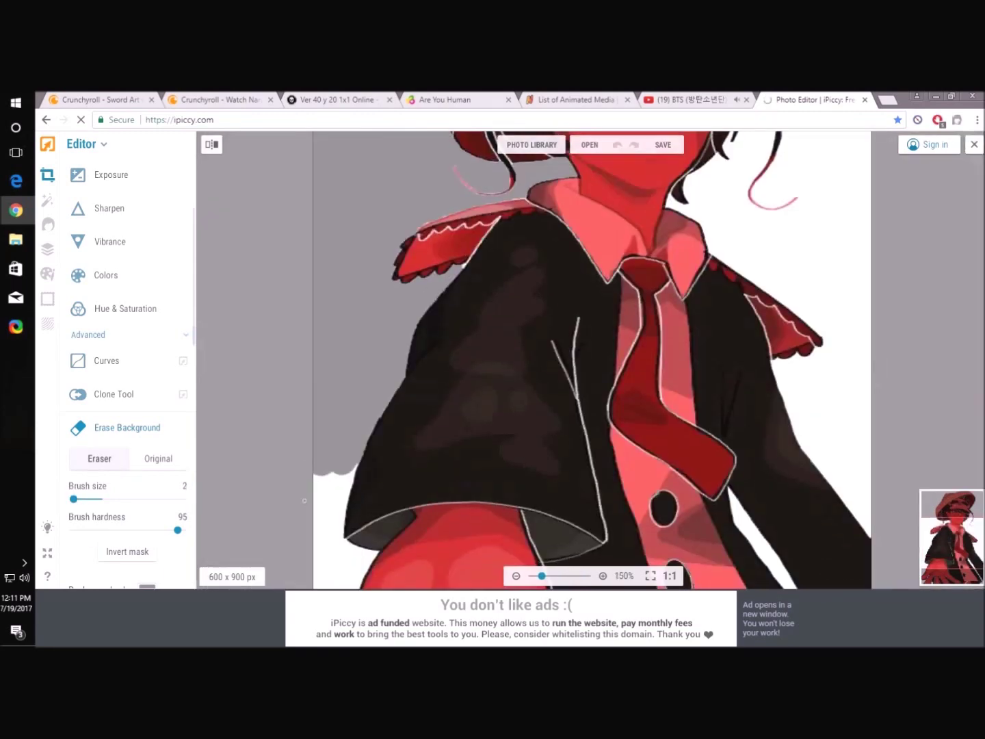
Zoom to the hair beside the neck and enlarge the eraser brush.
scroll(364, 451, "up", 5)
scroll(274, 468, "down", 5)
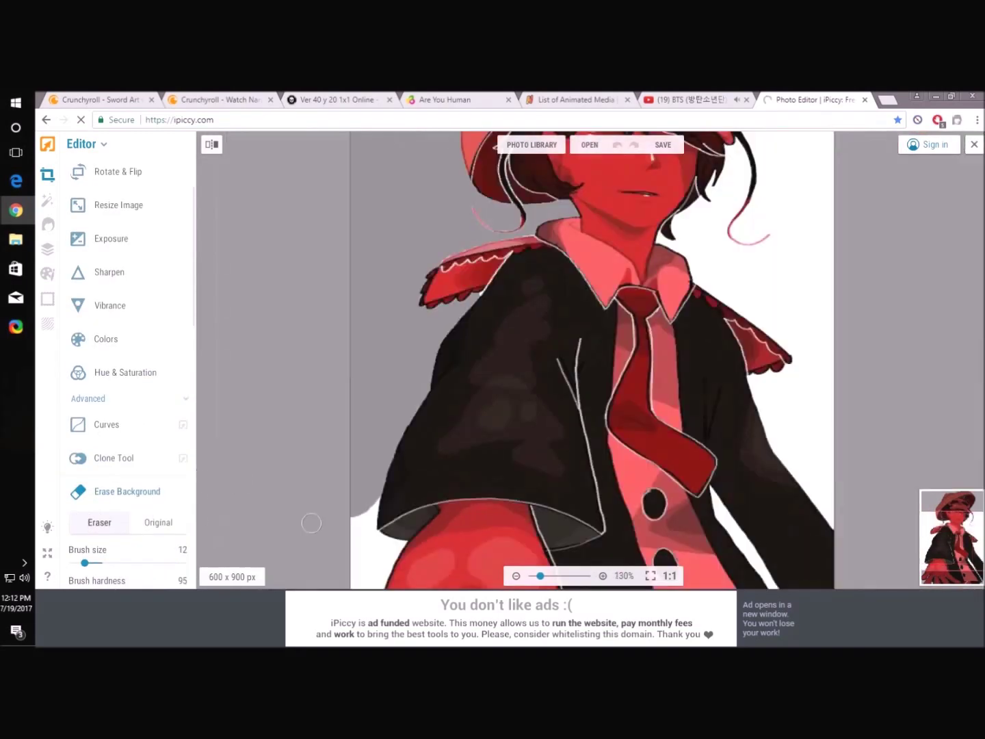
scroll(318, 524, "down", 3)
scroll(319, 524, "up", 6)
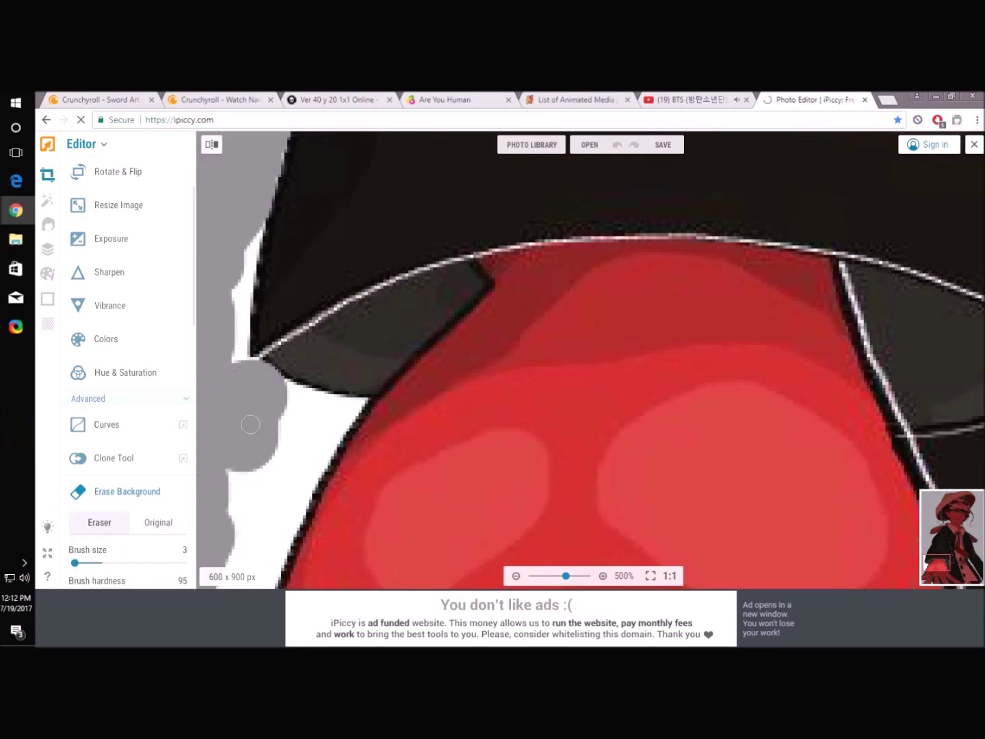
scroll(242, 240, "up", 3)
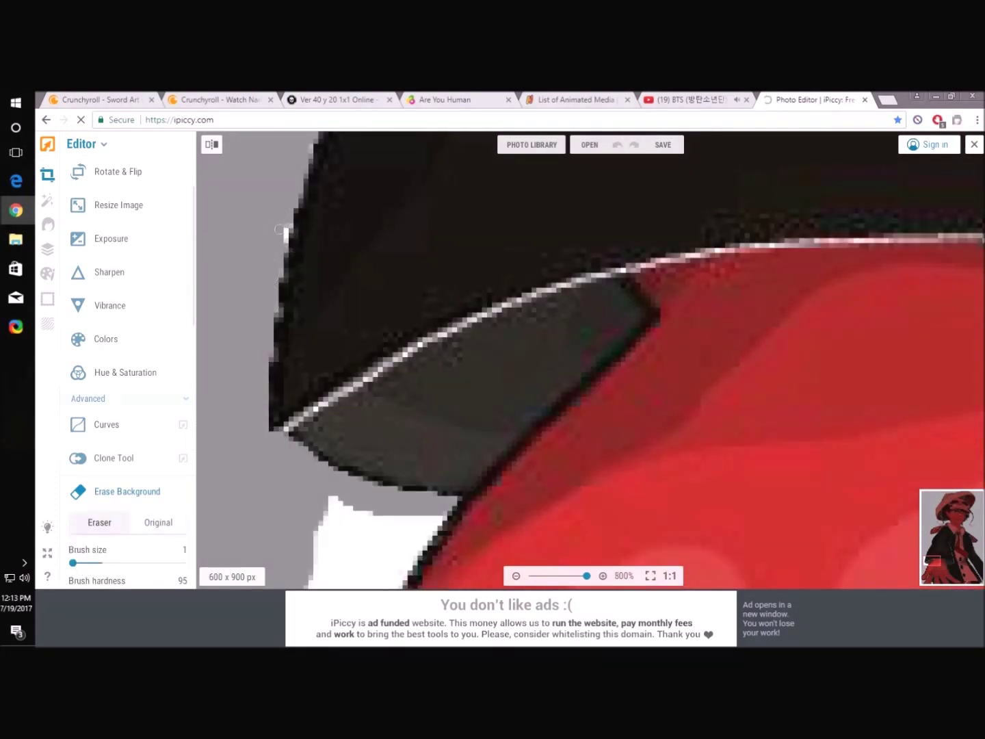
scroll(280, 310, "down", 5)
scroll(279, 309, "up", 4)
left_click(83, 562)
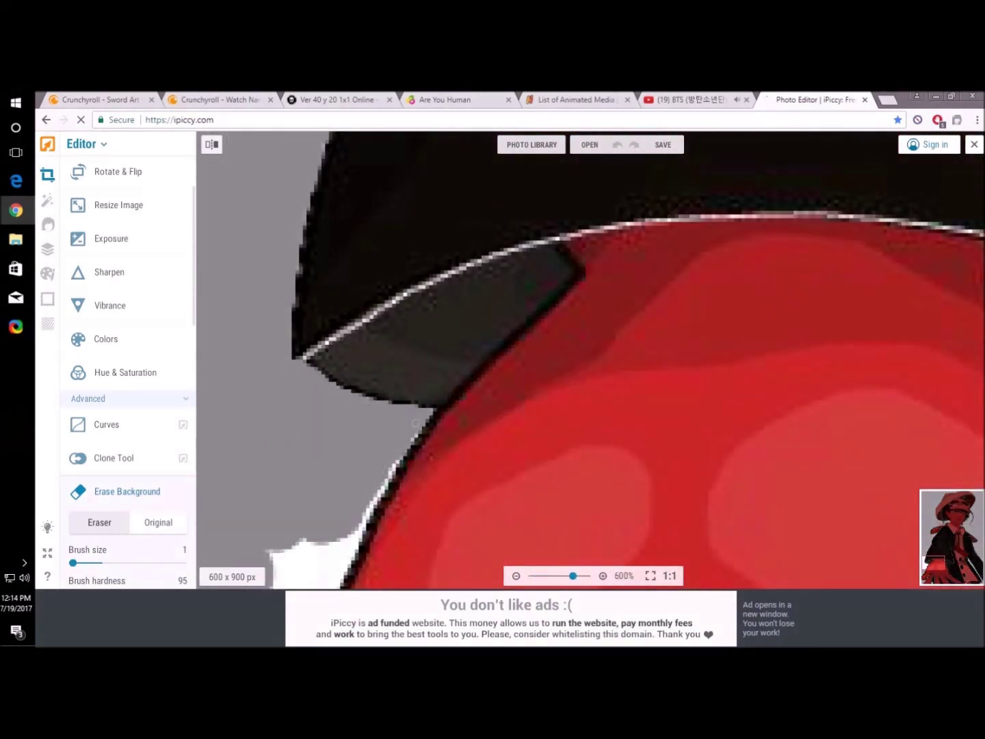
scroll(287, 469, "up", 2)
scroll(339, 404, "down", 3)
scroll(331, 501, "up", 3)
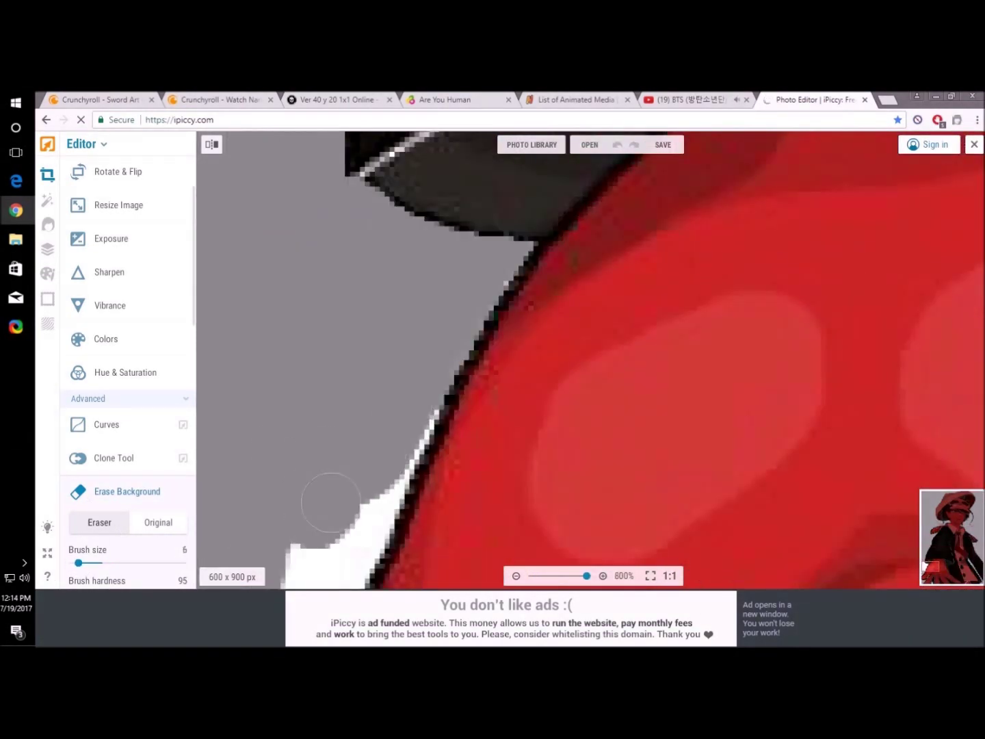
scroll(392, 474, "down", 2)
scroll(397, 435, "up", 2)
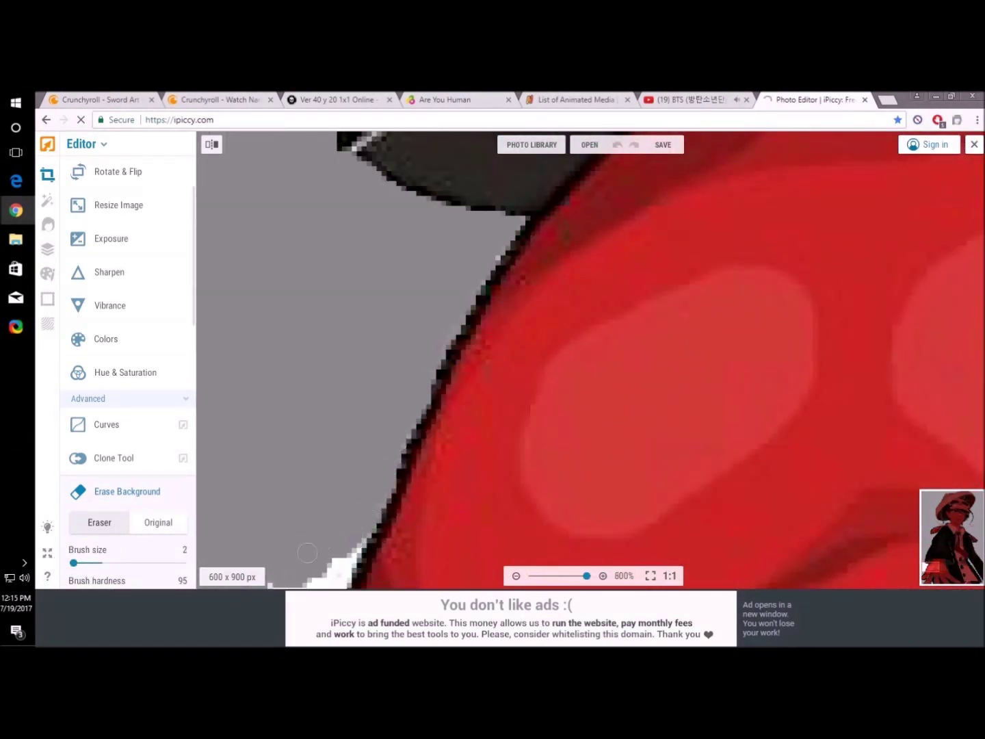
scroll(308, 555, "down", 5)
scroll(274, 580, "up", 4)
scroll(337, 539, "down", 3)
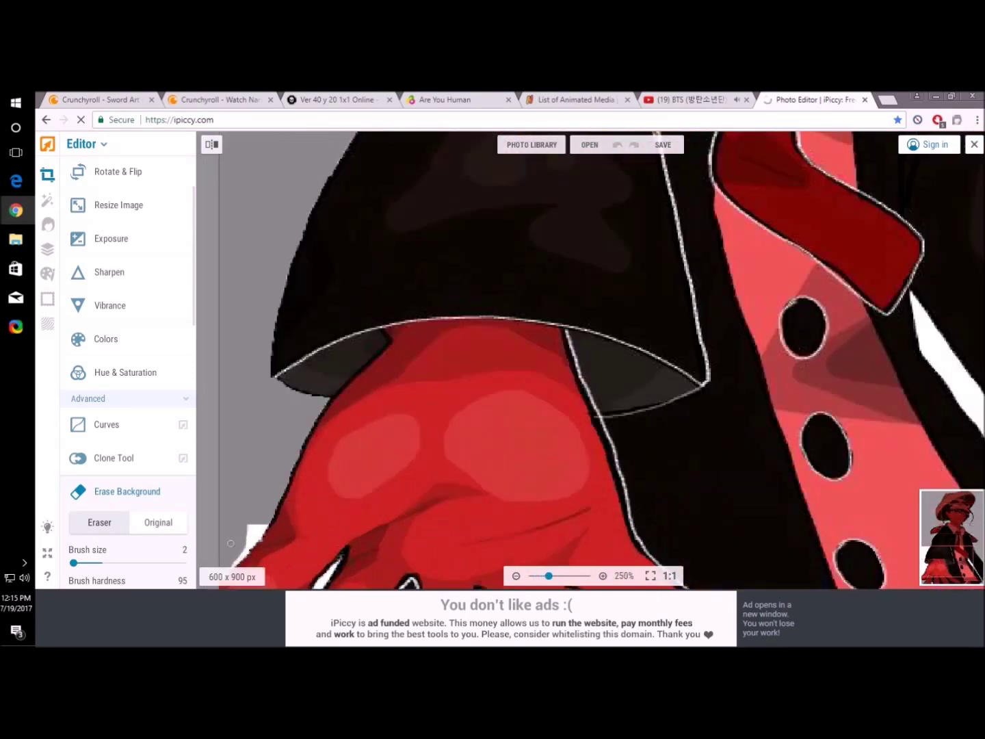
scroll(326, 508, "up", 4)
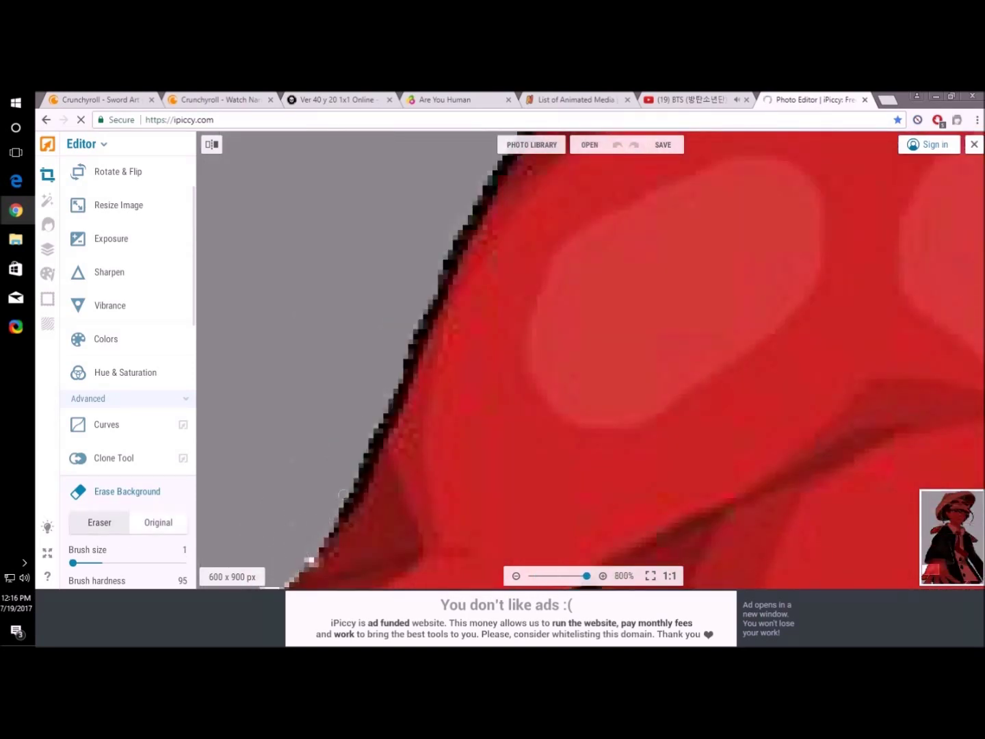
scroll(342, 494, "down", 8)
Erase the white fringe beside the dark hair strand near the neck.
left_click_drag(72, 563, 103, 562)
scroll(516, 418, "up", 8)
left_click_drag(516, 417, 820, 444)
left_click_drag(103, 563, 77, 563)
left_click_drag(465, 203, 431, 329)
left_click_drag(595, 410, 697, 521)
key("bracketleft")
key("bracketleft")
key("bracketleft")
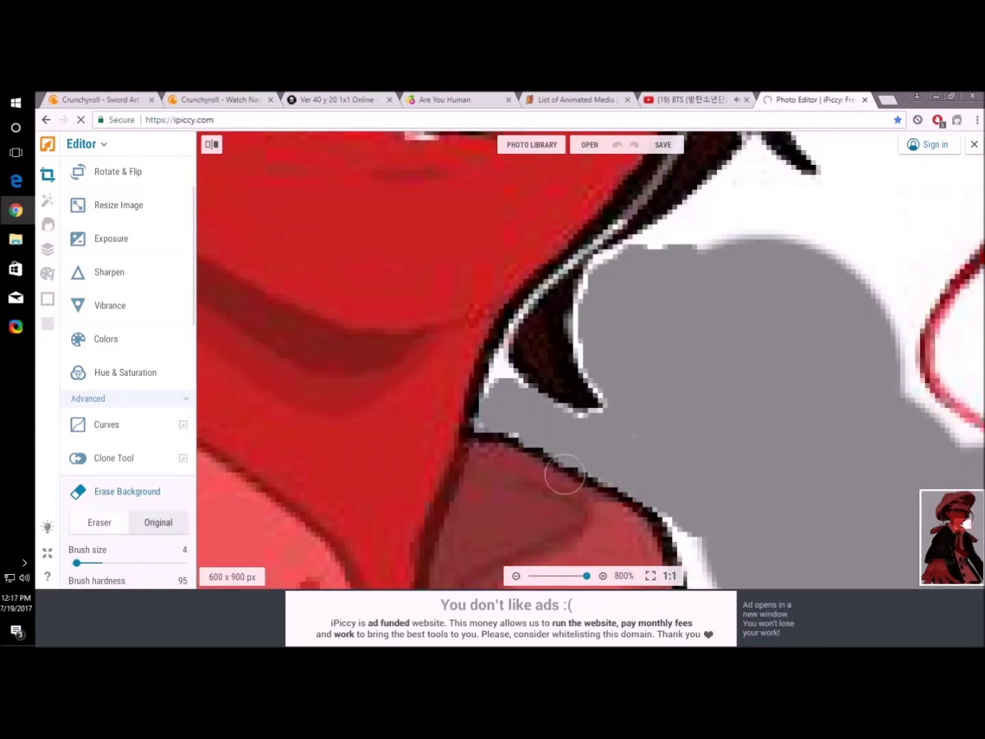
Erase the white background patches beside the hair with a slightly larger brush.
key("bracketright")
key("bracketright")
key("bracketright")
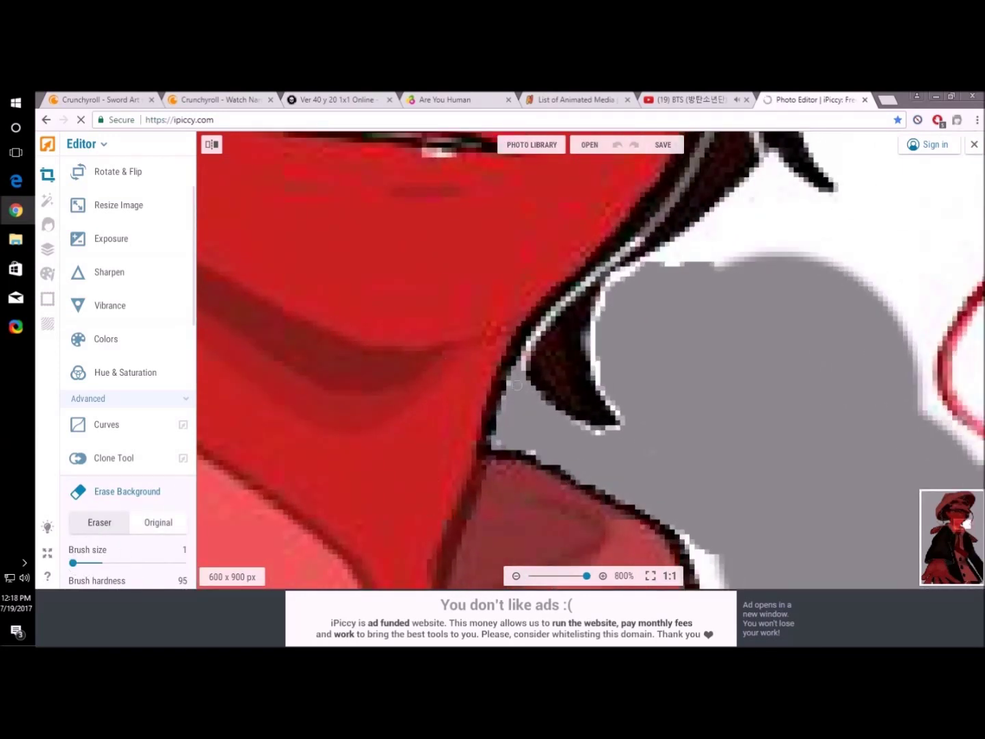
left_click_drag(517, 385, 714, 513)
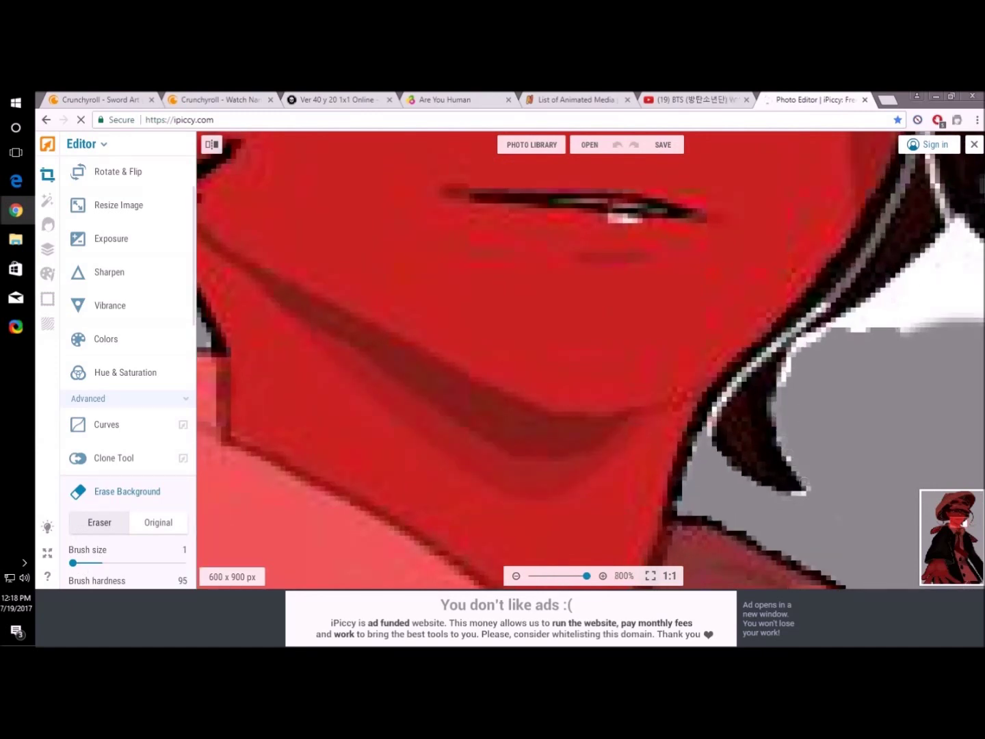
left_click_drag(807, 344, 541, 433)
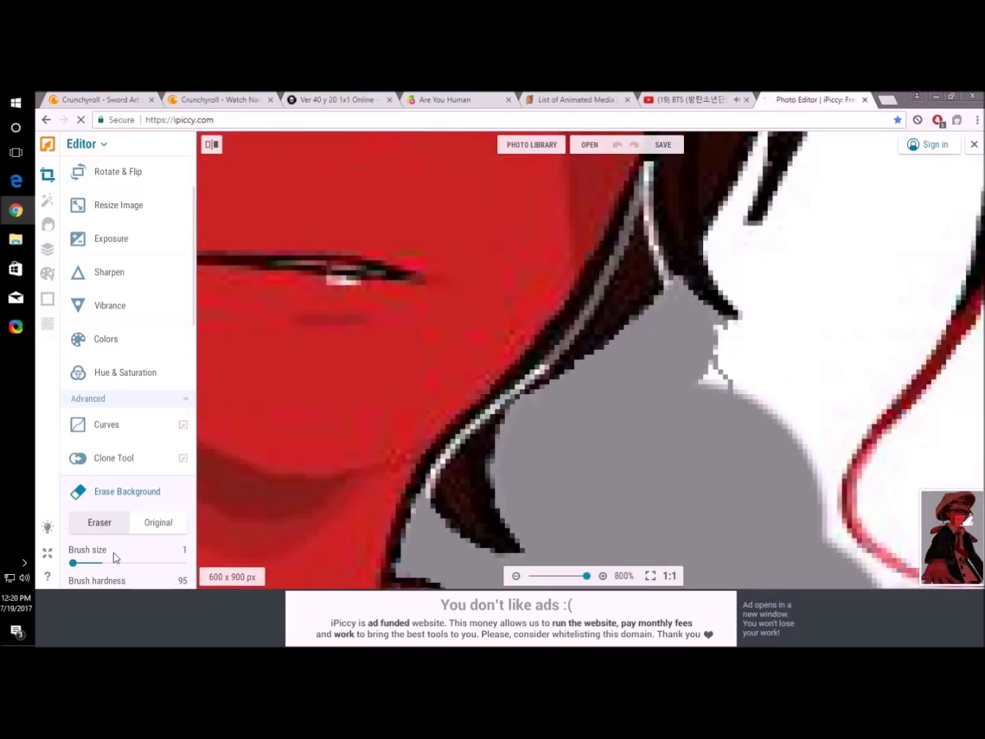
left_click_drag(721, 375, 780, 516)
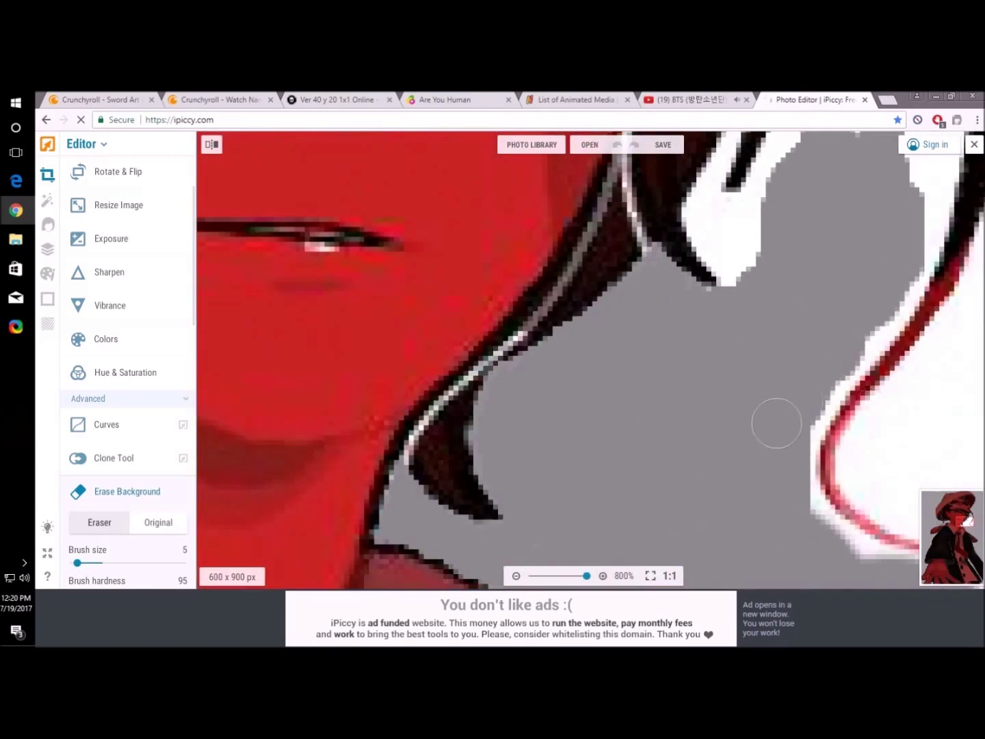
scroll(785, 474, "down", 2)
scroll(785, 475, "up", 2)
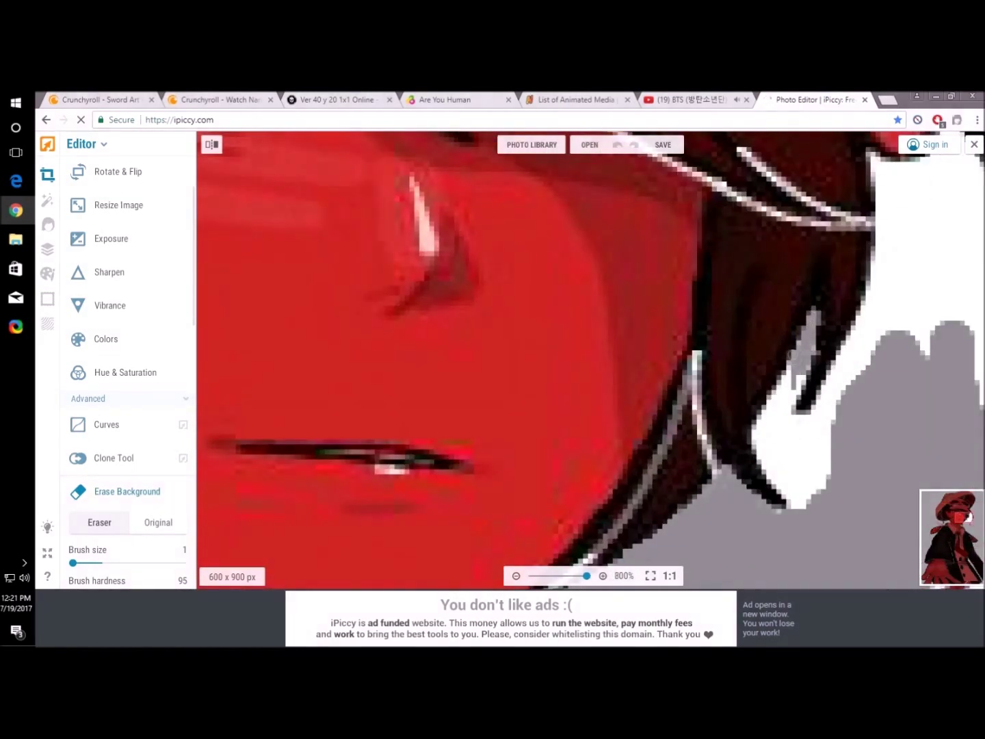
left_click_drag(783, 400, 776, 383)
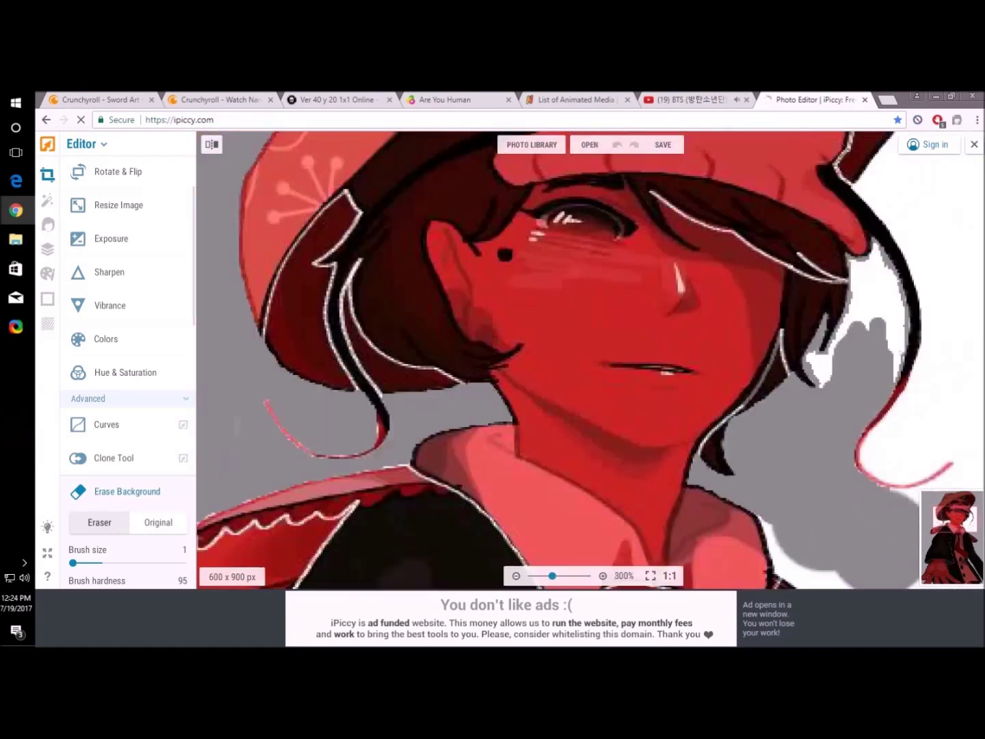
Erase the white areas along the right of the character and hair, using a smaller brush for fine edges.
key("bracketright")
key("bracketright")
key("bracketright")
left_click_drag(765, 167, 810, 460)
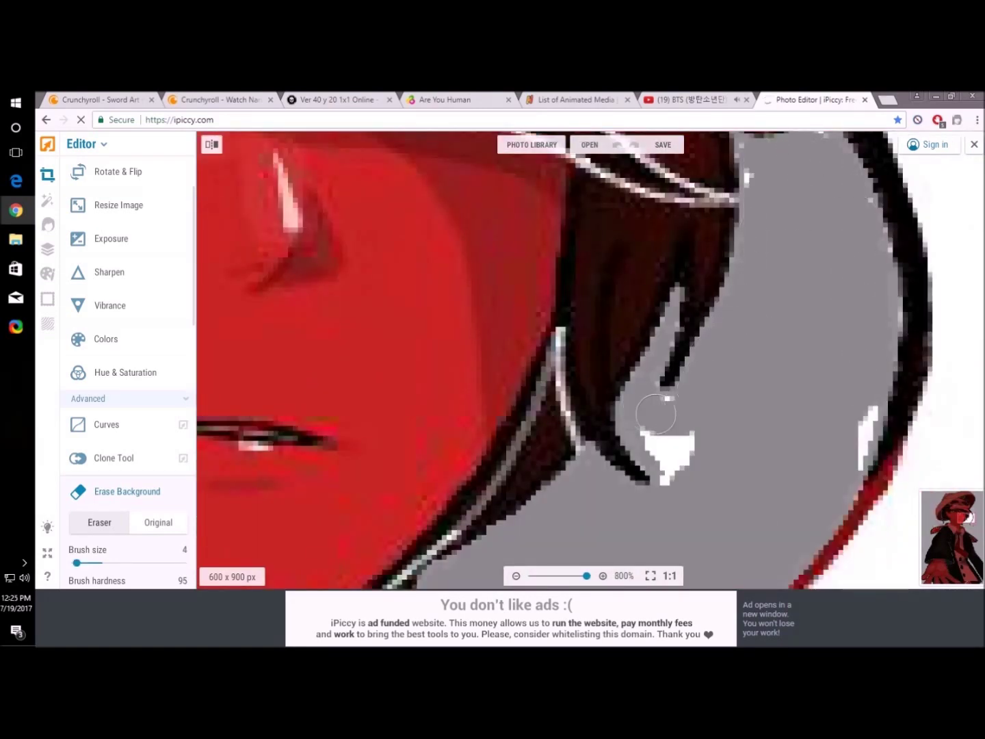
key("bracketleft")
key("bracketleft")
key("bracketleft")
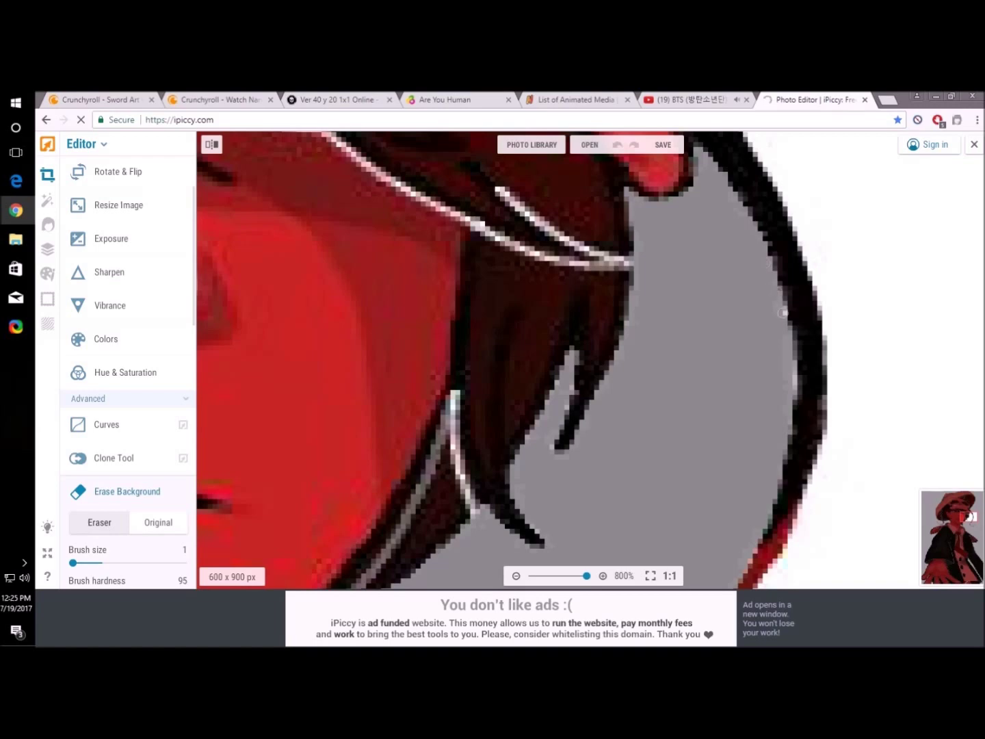
key("space")
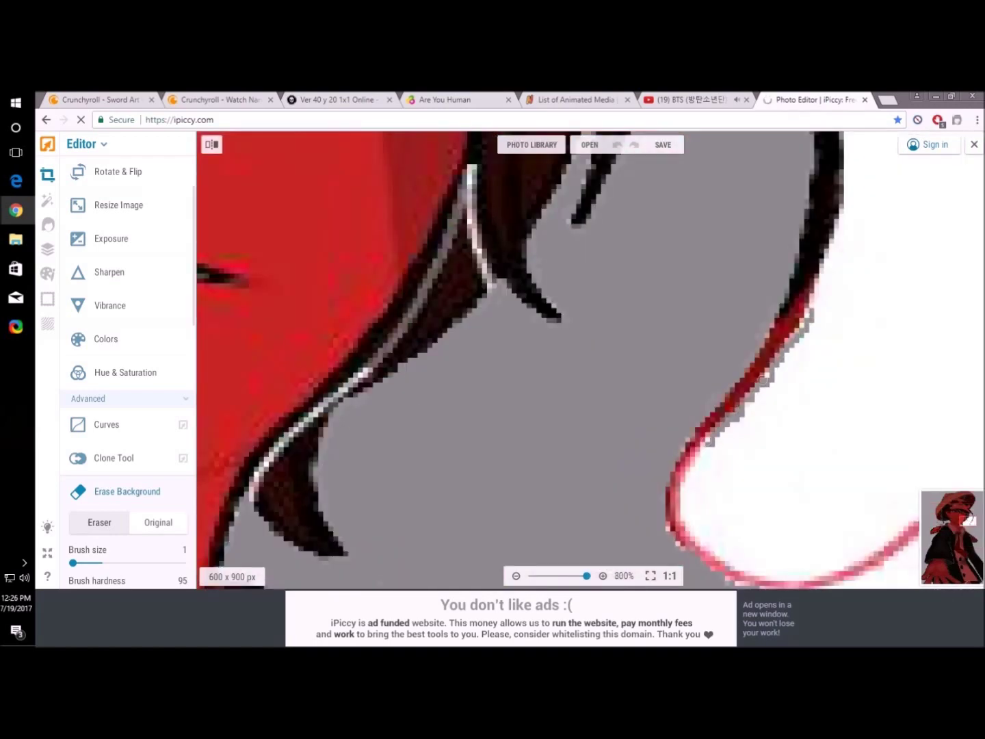
key("space")
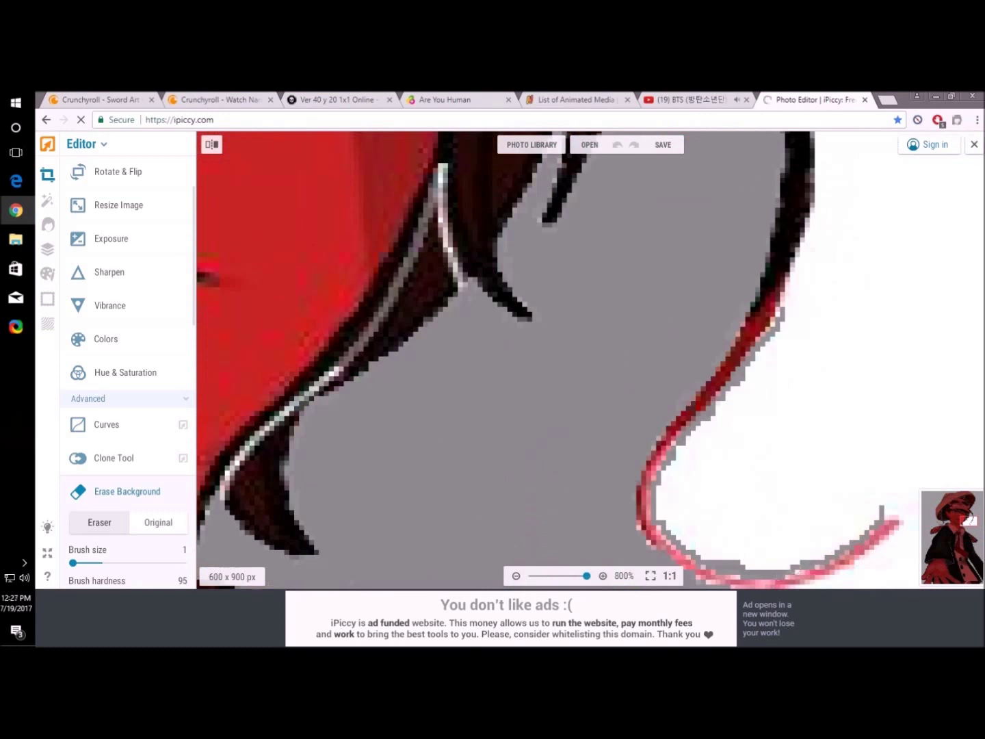
left_click_drag(793, 328, 780, 527)
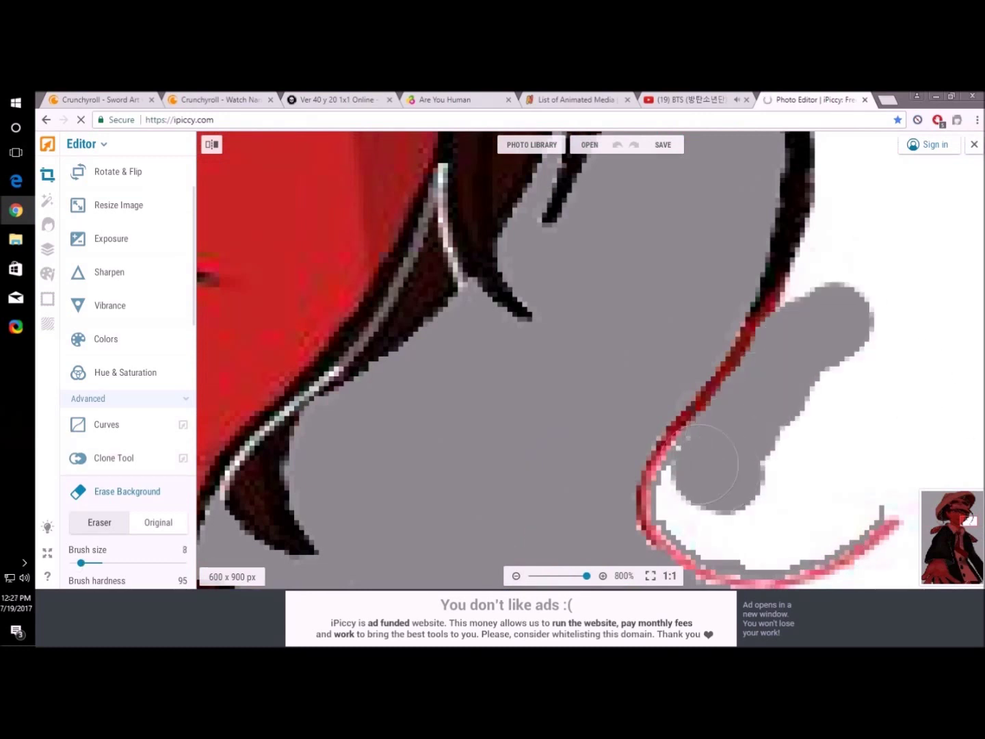
Restore the original pixels just right of the hair outline in Original mode.
left_click_drag(841, 325, 767, 424)
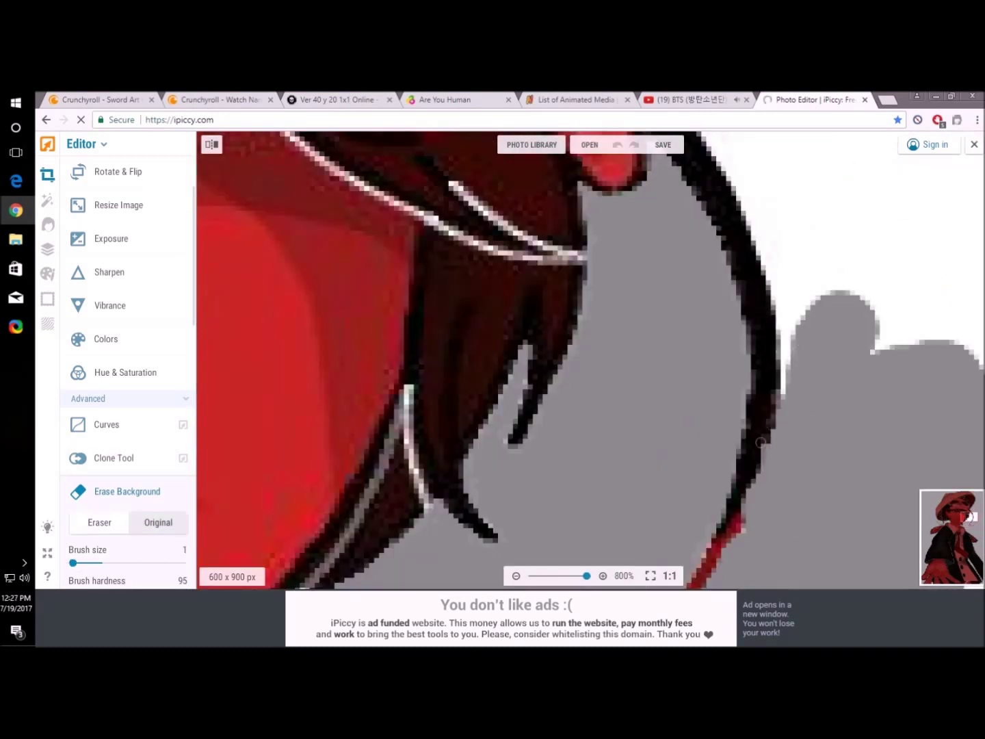
scroll(766, 481, "down", 3)
scroll(787, 374, "up", 3)
mouse_move(758, 316)
left_mouse_down()
mouse_move(759, 404)
mouse_move(927, 476)
mouse_move(929, 505)
mouse_move(905, 581)
left_mouse_up()
left_click(157, 522)
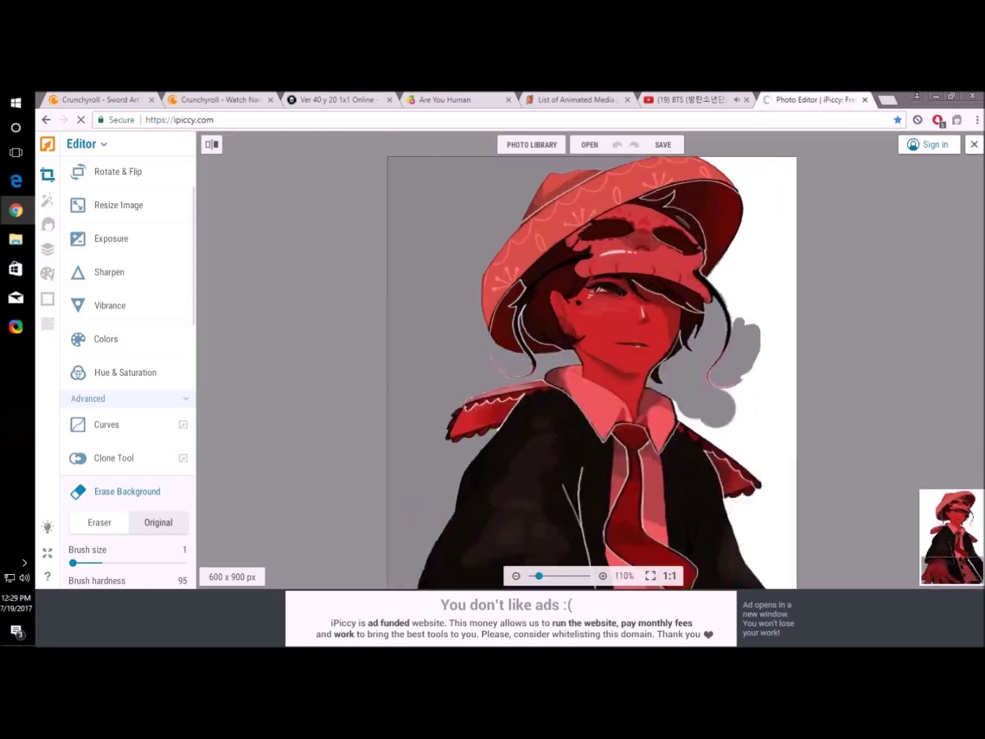
Return to Eraser at brush size 10 and erase the white strip right of the black outline.
left_click(100, 522)
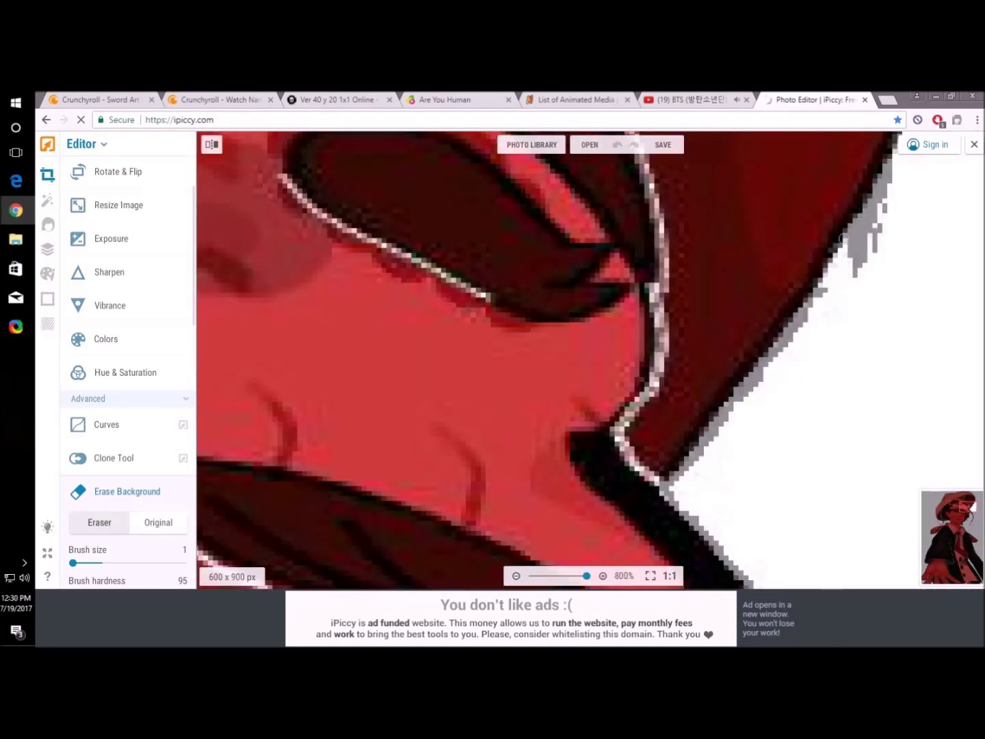
left_click_drag(72, 562, 83, 563)
mouse_move(855, 239)
left_mouse_down()
mouse_move(769, 429)
mouse_move(781, 473)
left_mouse_up()
scroll(883, 292, "down", 1)
scroll(882, 293, "up", 1)
mouse_move(748, 362)
left_mouse_down()
mouse_move(681, 329)
mouse_move(798, 539)
left_mouse_up()
scroll(799, 539, "down", 1)
scroll(837, 417, "down", 4)
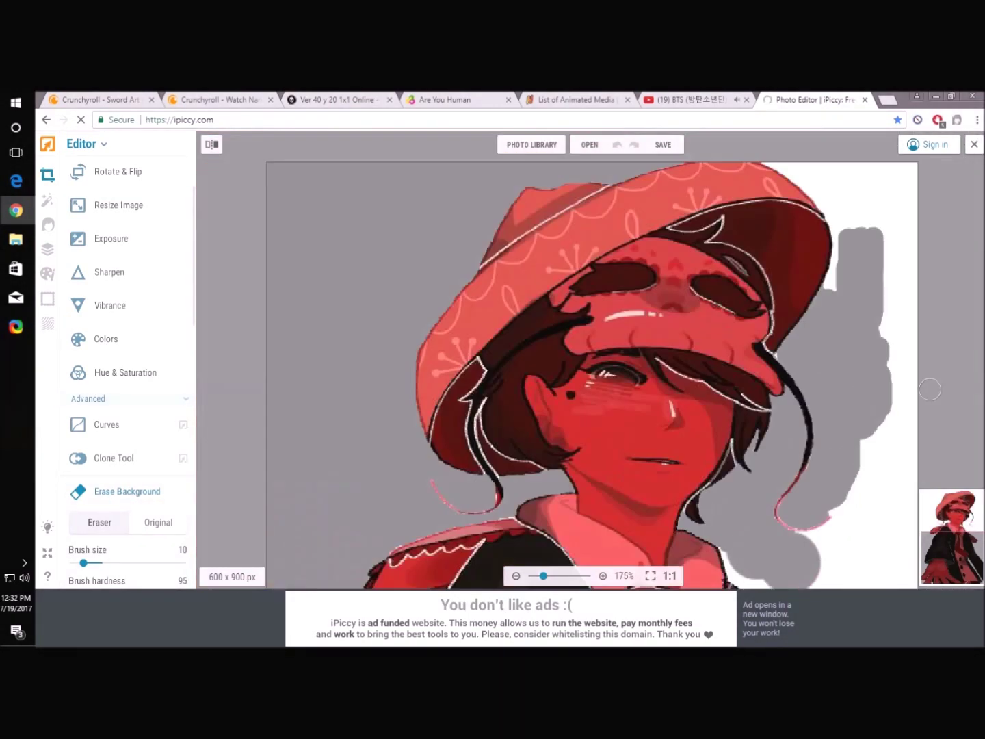
scroll(644, 352, "up", 3)
scroll(740, 233, "up", 2)
Erase the white strip beside the head outline and above the hat's upper edge.
left_click_drag(740, 233, 719, 360)
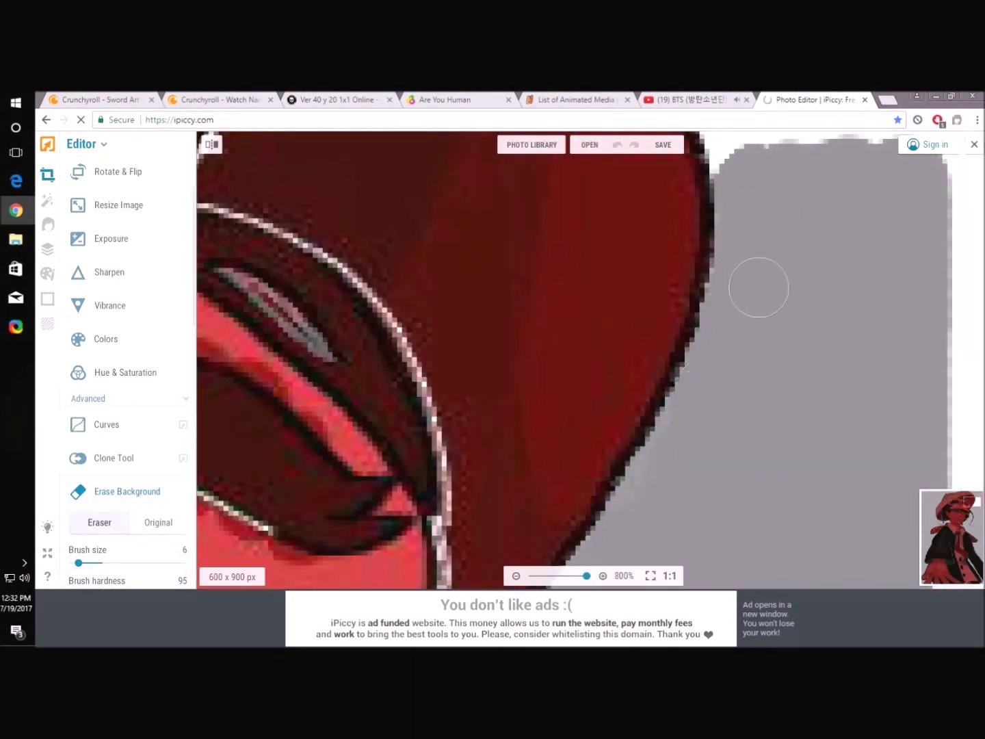
scroll(758, 287, "down", 1)
scroll(673, 211, "up", 1)
mouse_move(674, 212)
left_mouse_down()
mouse_move(699, 202)
mouse_move(688, 230)
left_mouse_up()
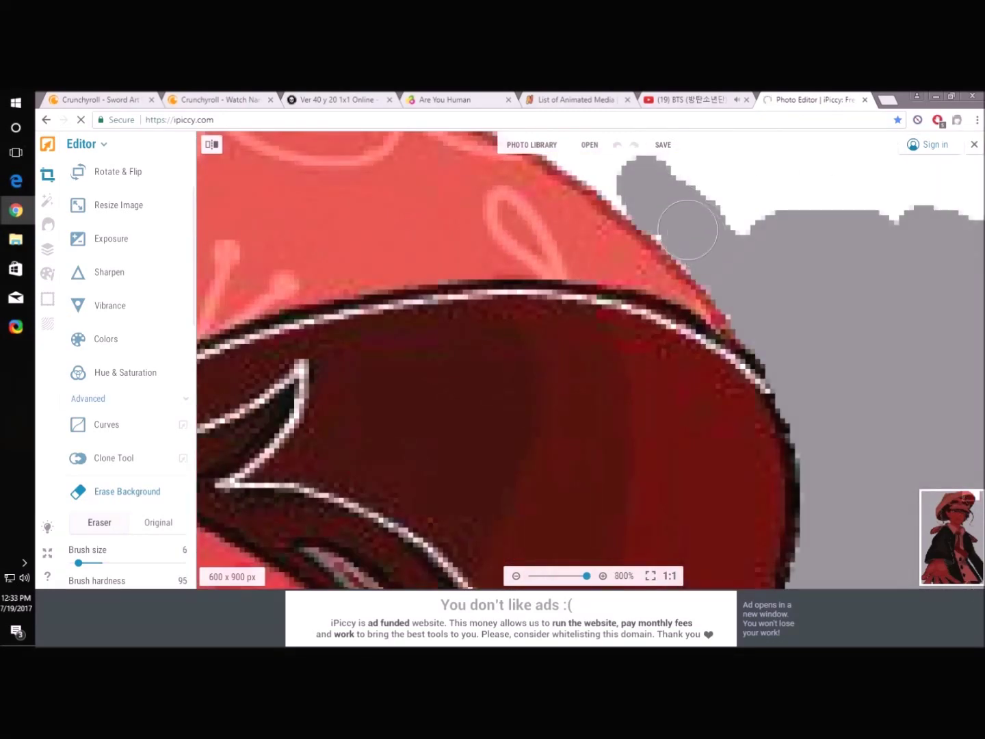
scroll(612, 245, "down", 3)
scroll(611, 246, "up", 3)
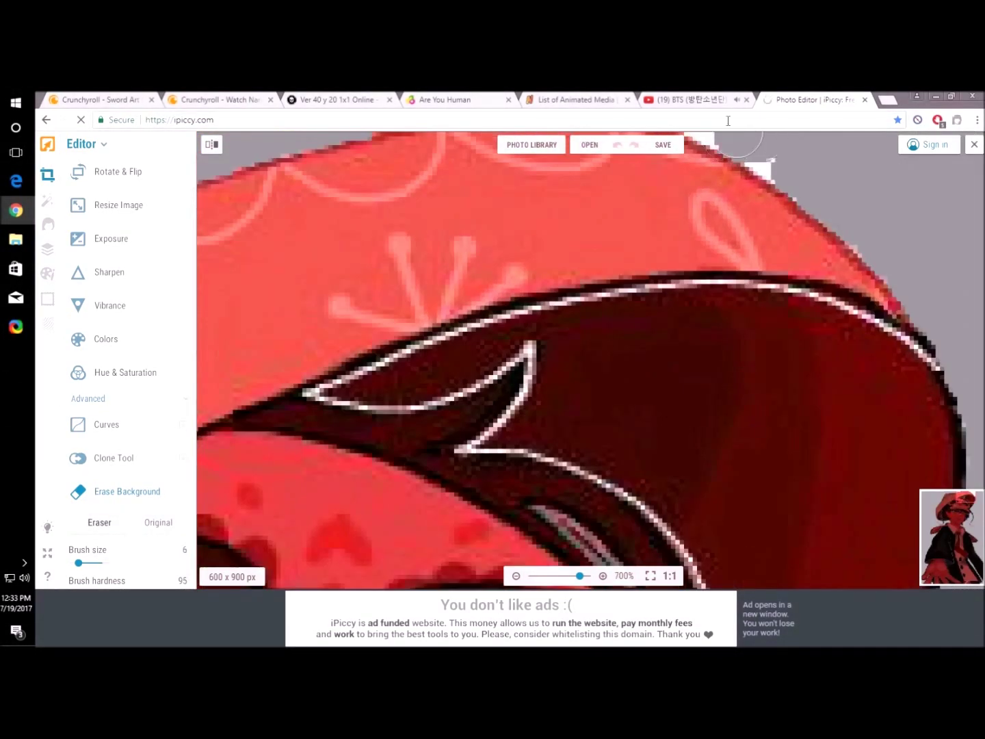
scroll(613, 246, "down", 3)
scroll(615, 219, "up", 3)
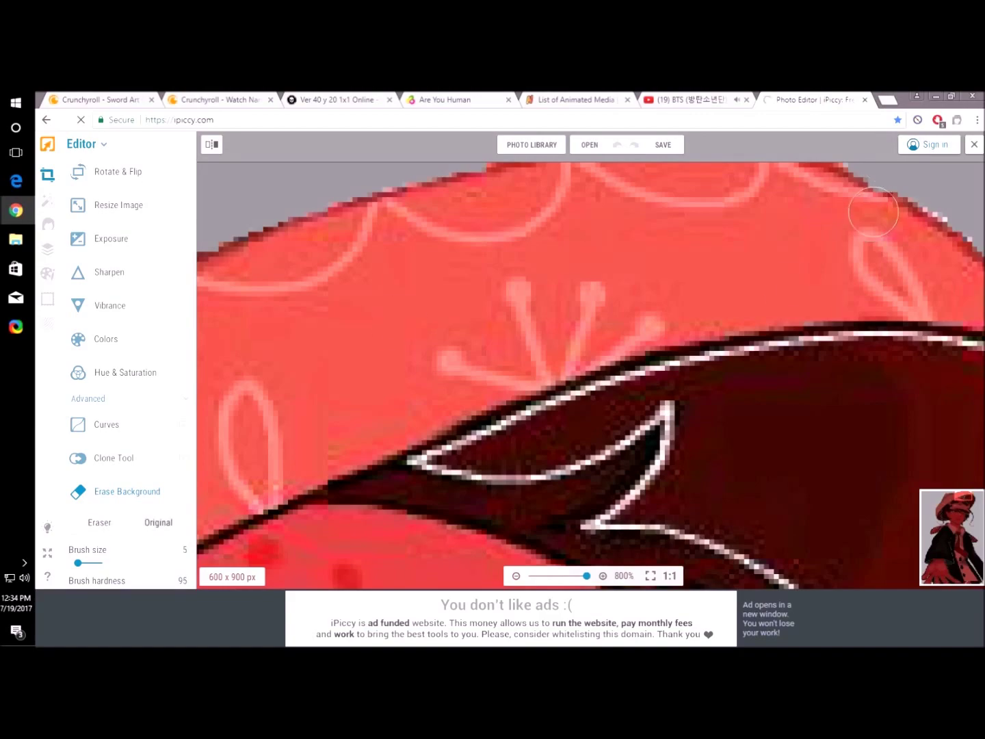
scroll(872, 212, "down", 2)
scroll(847, 213, "up", 1)
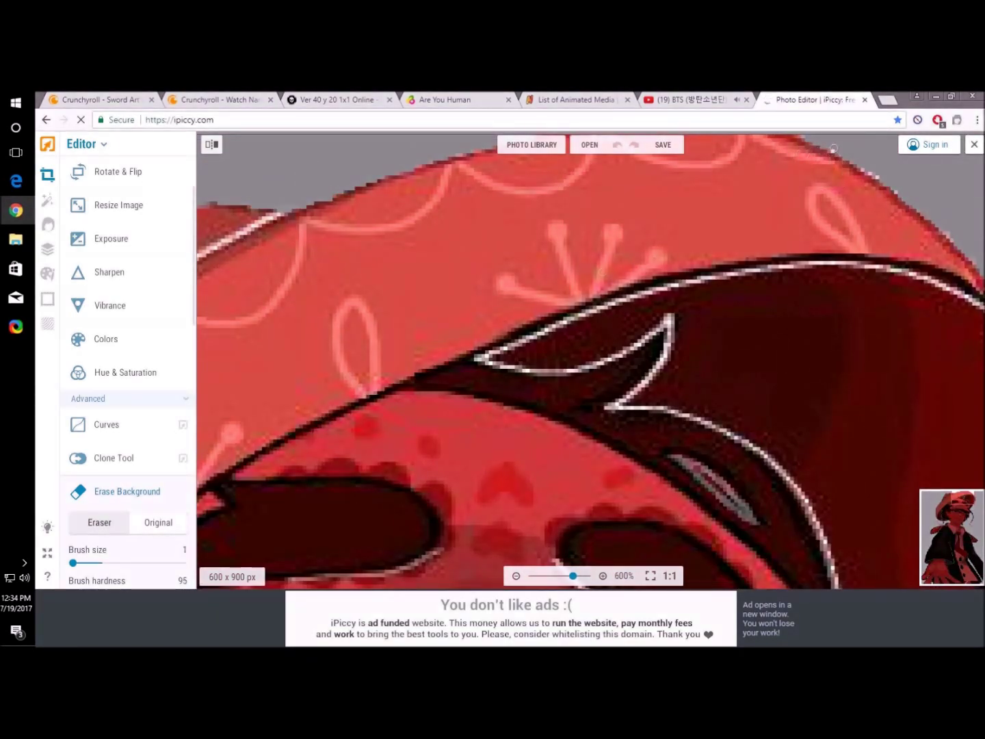
scroll(834, 148, "down", 3)
scroll(834, 206, "up", 2)
scroll(833, 206, "down", 3)
left_click_drag(73, 563, 124, 563)
scroll(956, 416, "up", 3)
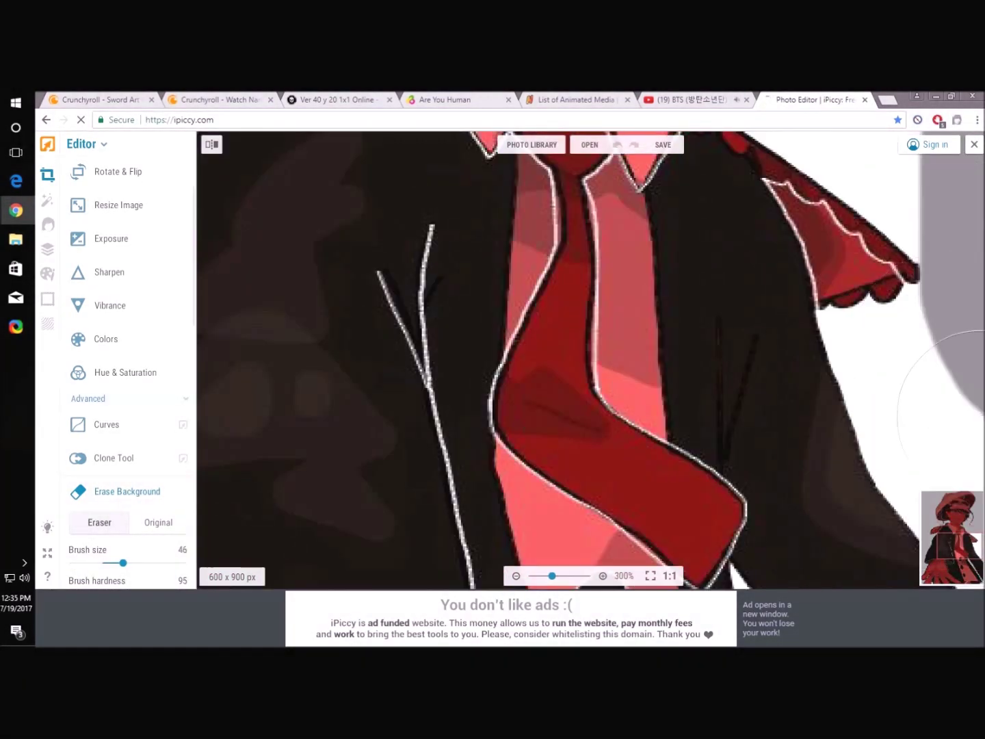
Zoom and pan to bring the jacket edge beside the tie into view.
scroll(956, 415, "up", 1)
scroll(868, 418, "up", 2)
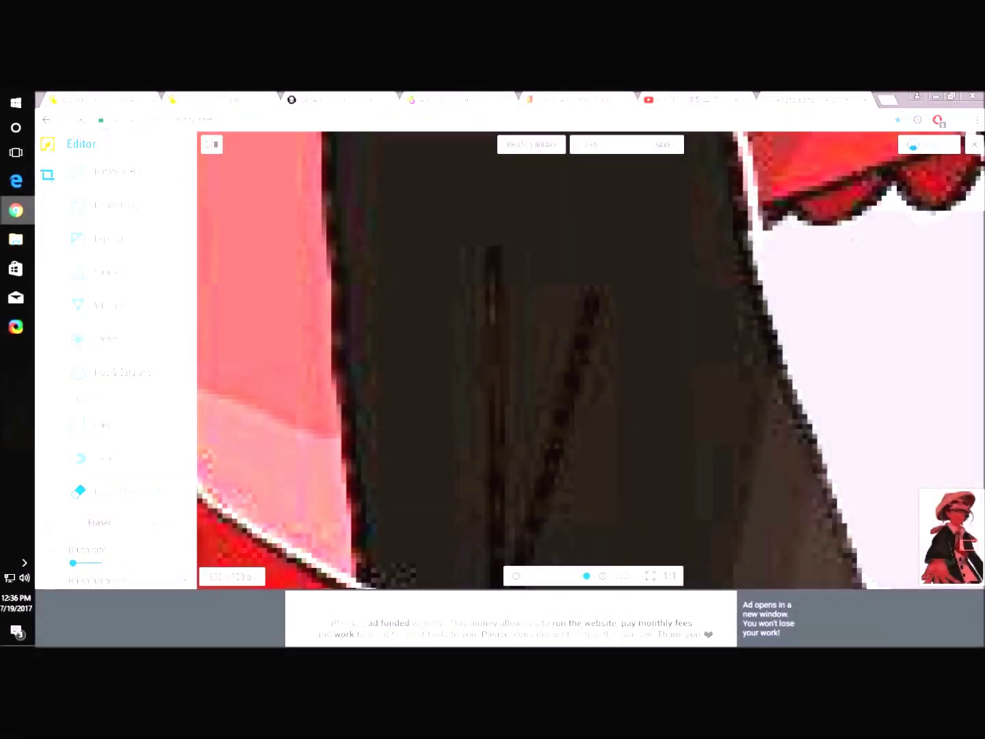
left_click_drag(857, 237, 809, 253)
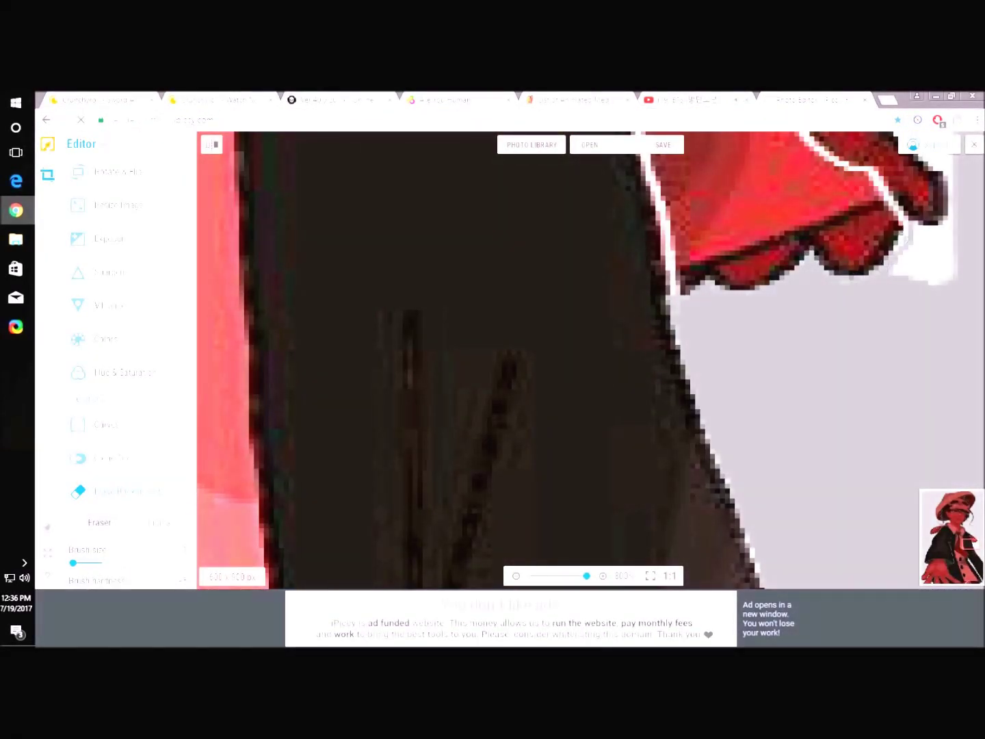
scroll(924, 253, "down", 2)
scroll(923, 253, "up", 2)
scroll(762, 176, "down", 2)
scroll(762, 176, "up", 2)
scroll(858, 250, "down", 2)
scroll(858, 250, "up", 2)
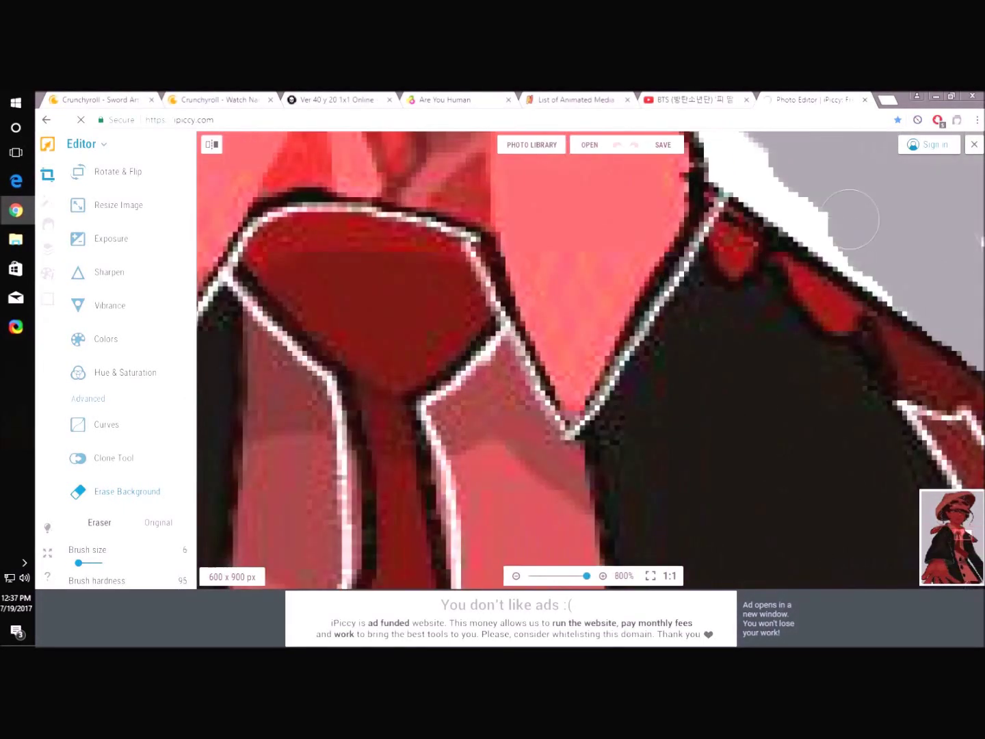
scroll(858, 250, "down", 2)
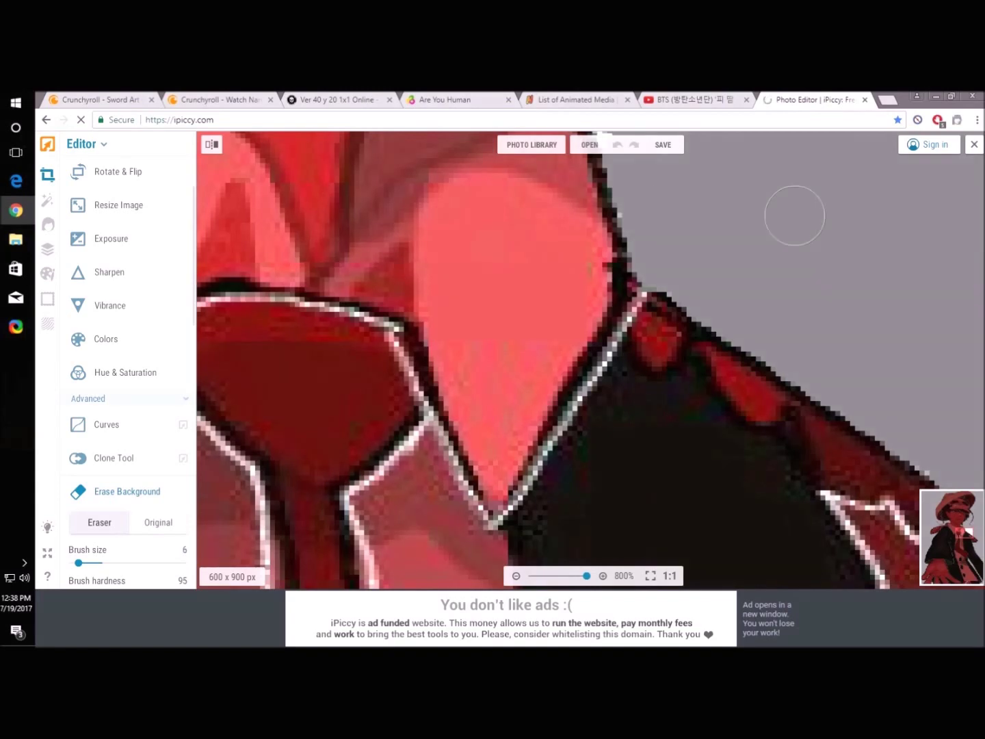
scroll(673, 211, "down", 2)
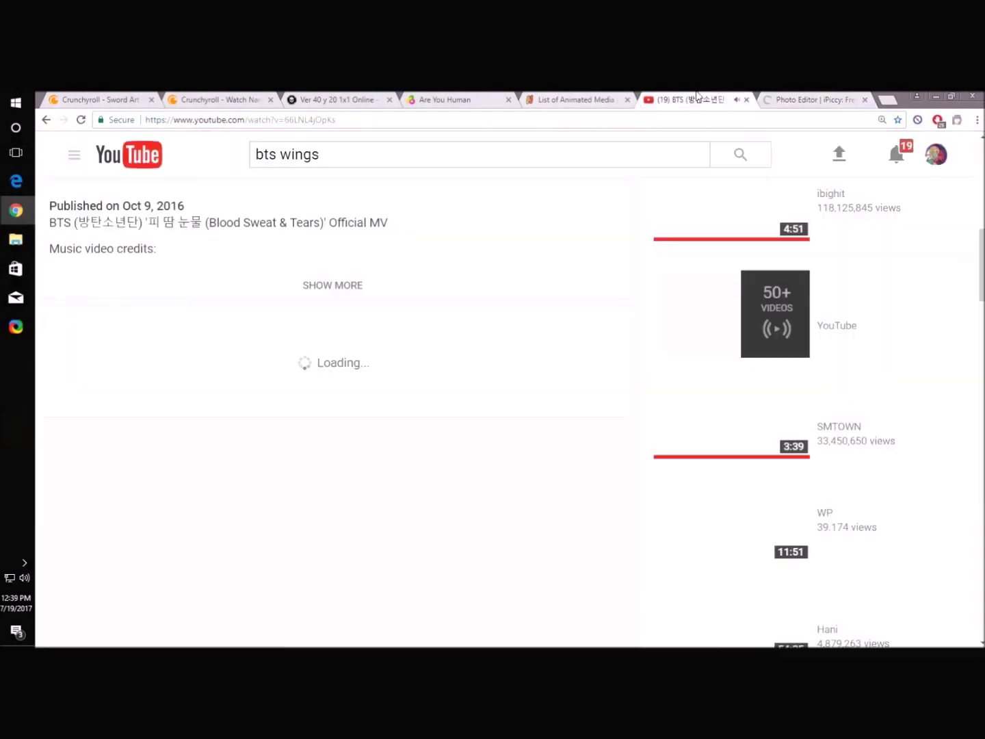
scroll(947, 418, "up", 5)
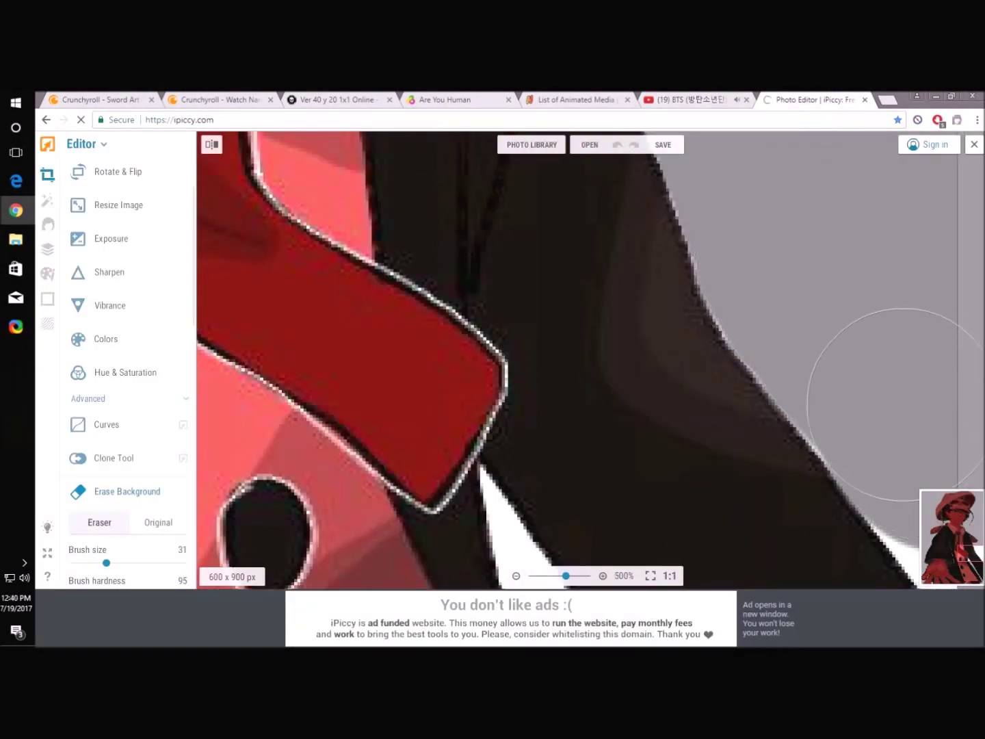
scroll(945, 431, "up", 1)
scroll(971, 448, "down", 3)
scroll(831, 417, "up", 1)
scroll(802, 483, "up", 4)
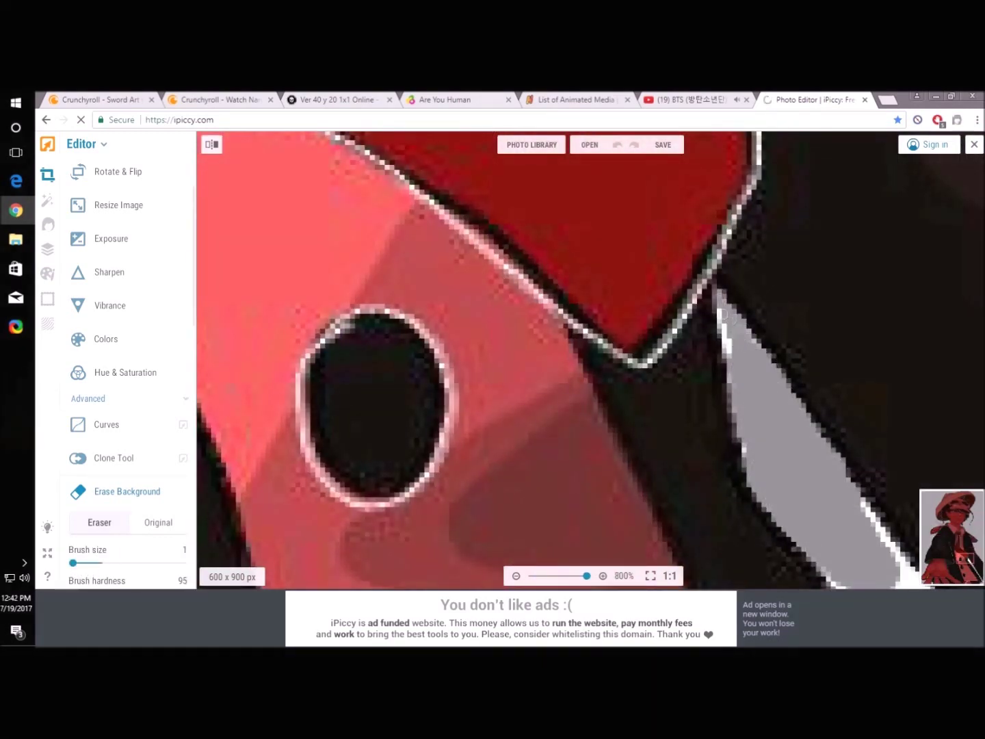
scroll(724, 322, "down", 7)
scroll(739, 384, "up", 4)
scroll(753, 417, "up", 3)
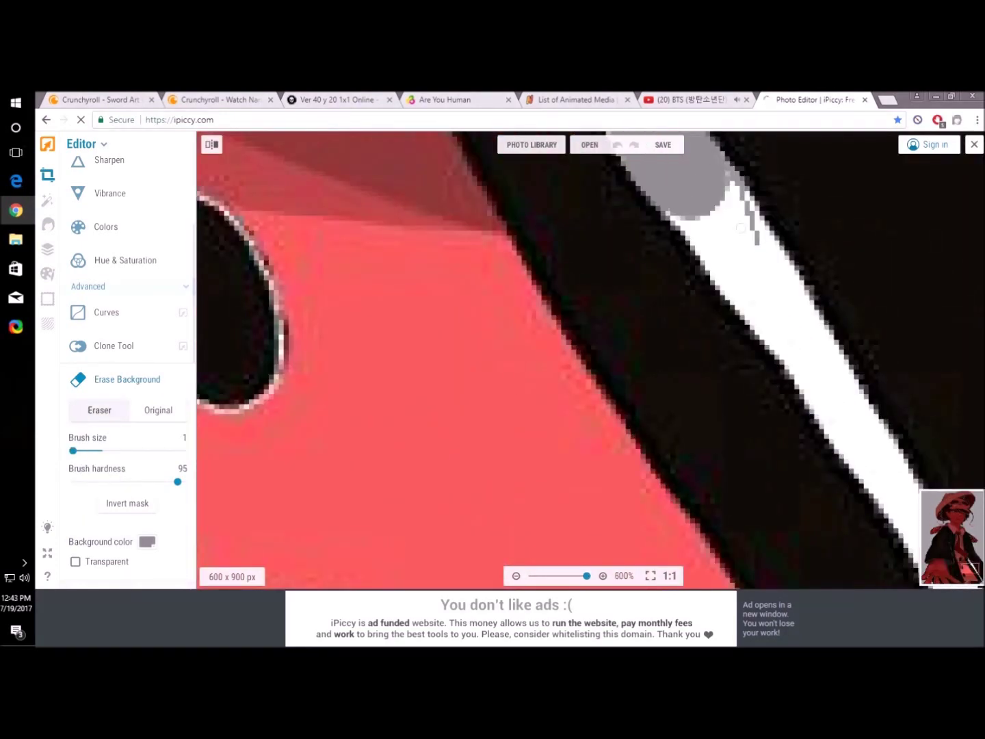
Erase the white stripe beside the jacket edge with a slightly adjusted brush.
left_click(83, 450)
left_click_drag(82, 451, 78, 452)
mouse_move(677, 206)
left_mouse_down()
mouse_move(725, 257)
mouse_move(869, 472)
mouse_move(777, 277)
mouse_move(865, 468)
left_mouse_up()
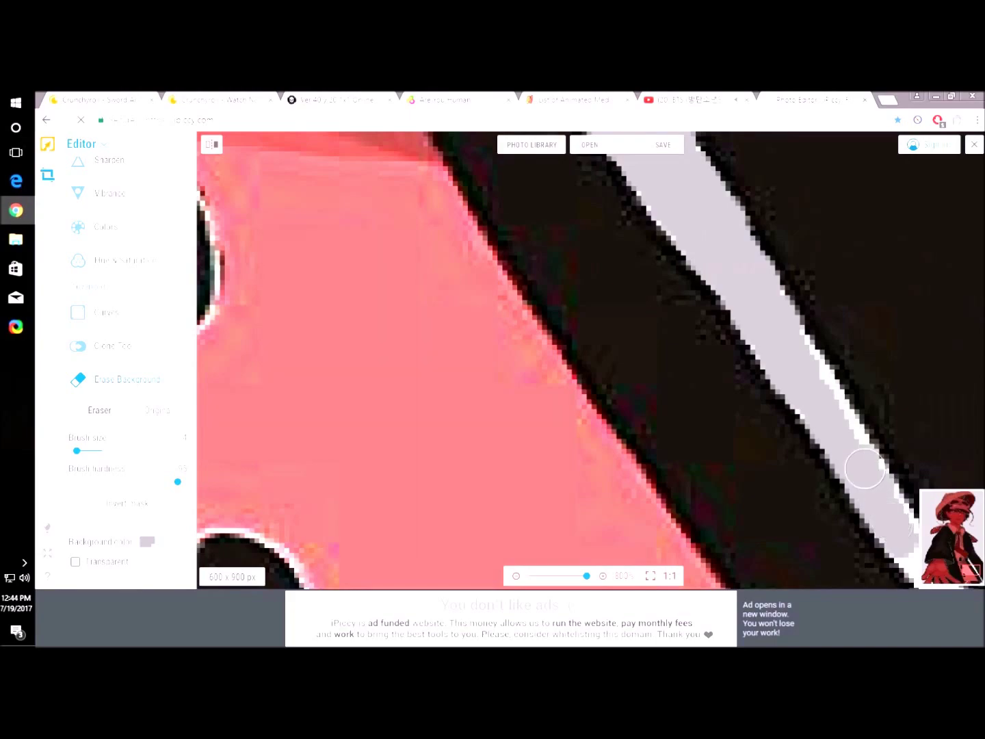
scroll(860, 527, "down", 3)
scroll(860, 526, "down", 3)
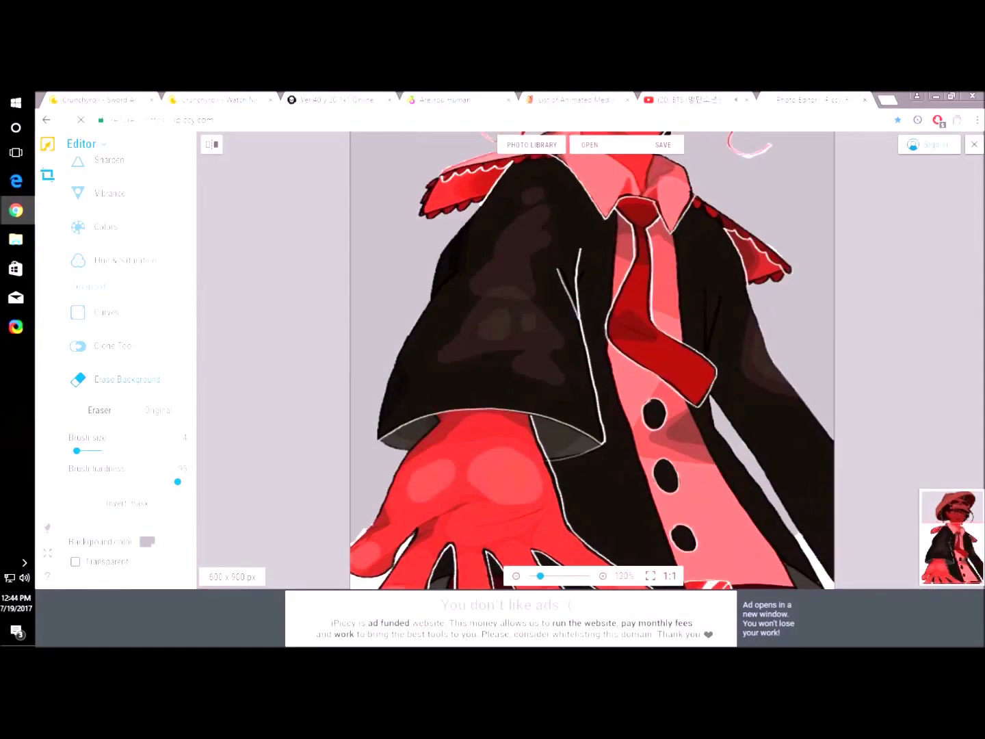
Restore over-erased parts near the hand and enlarge the brush.
scroll(814, 586, "up", 2)
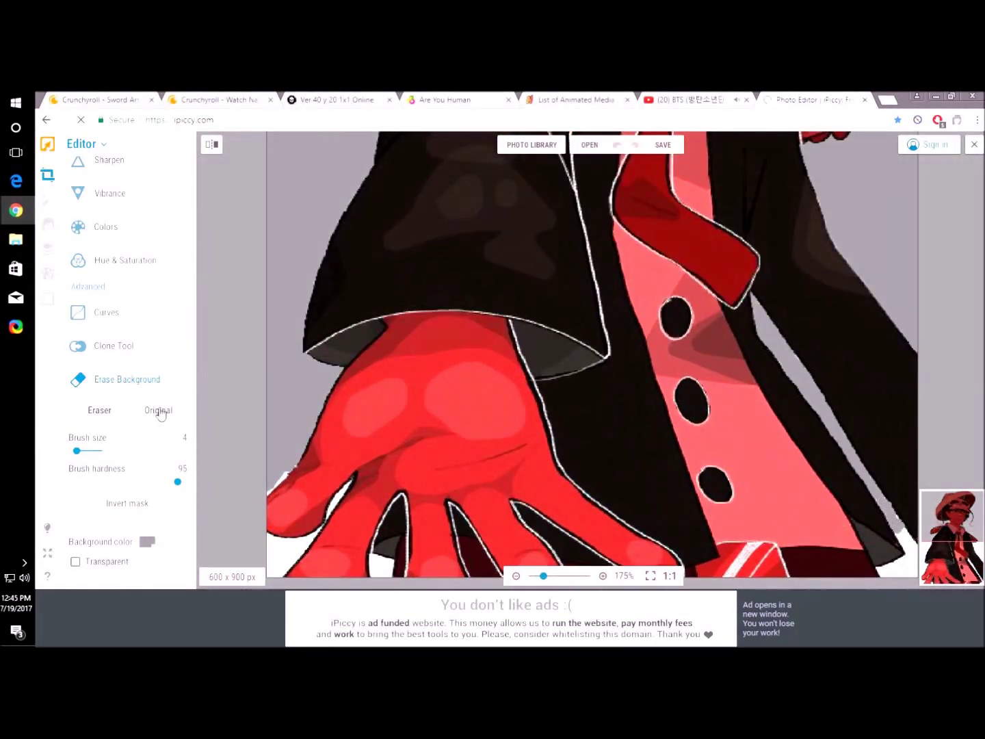
left_click_drag(886, 504, 897, 500)
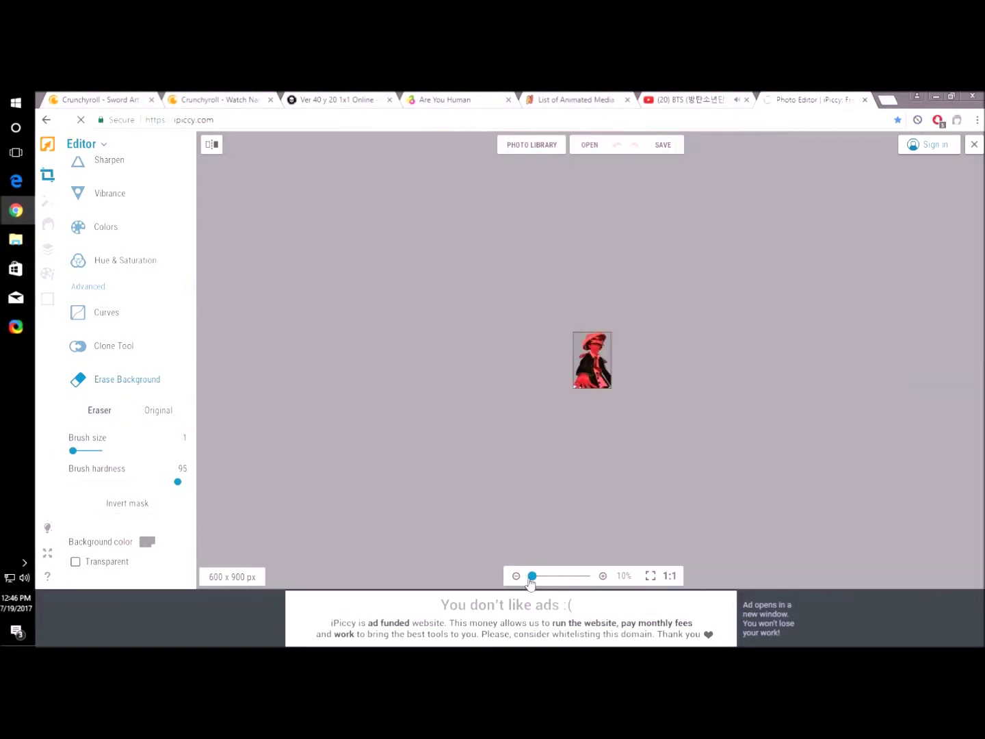
key("bracketright")
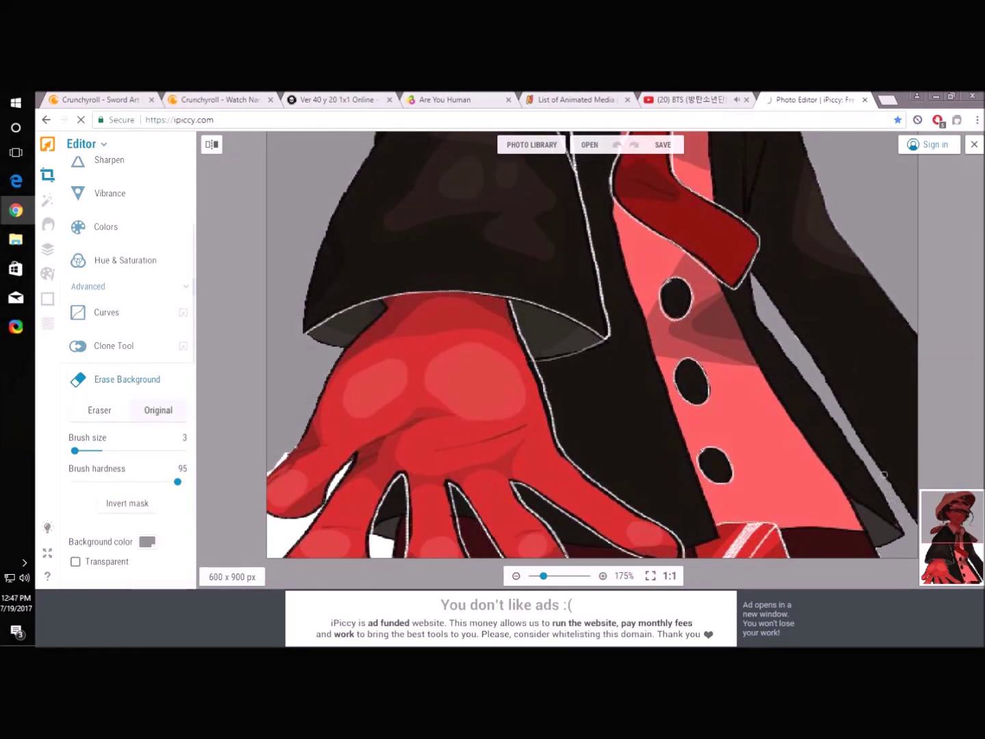
scroll(311, 526, "up", 1)
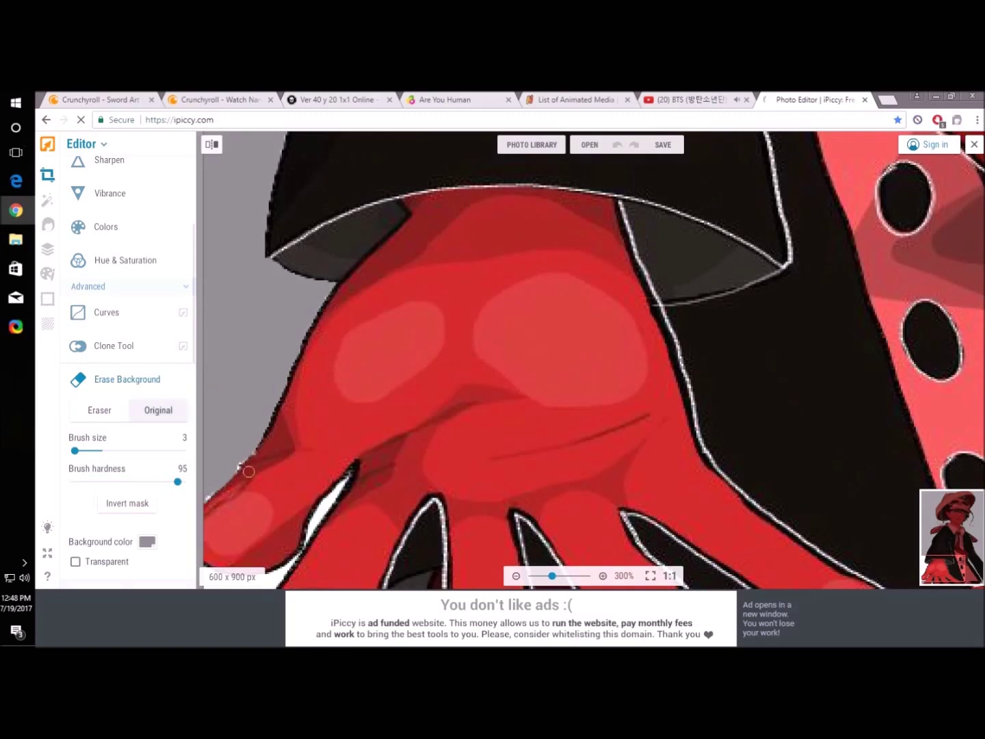
scroll(312, 526, "up", 5)
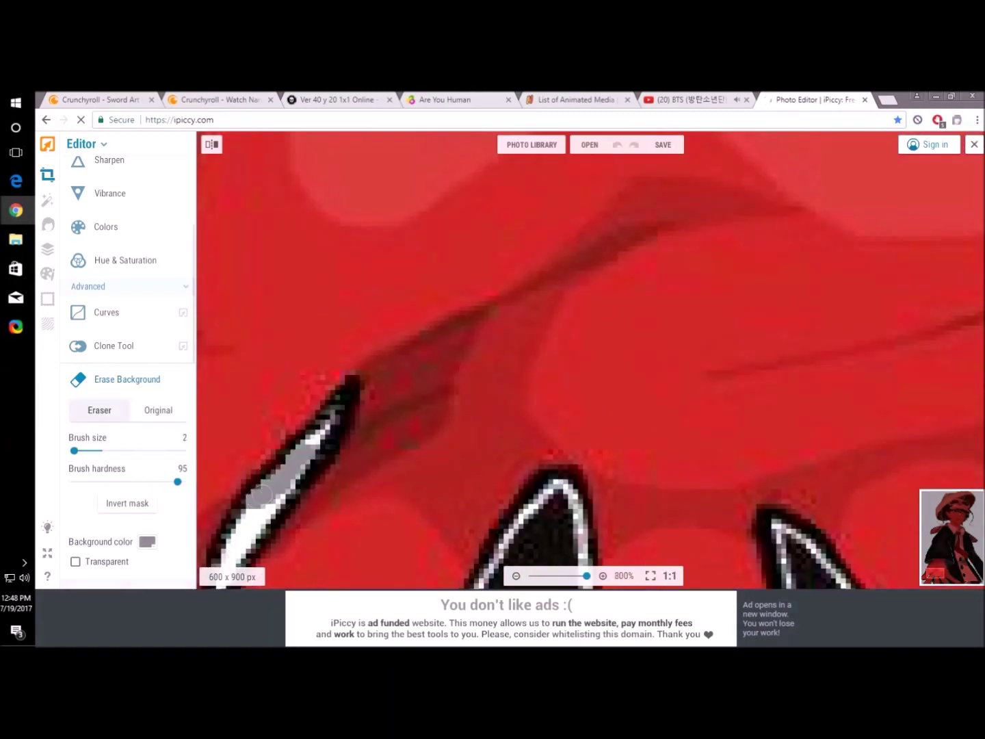
scroll(301, 506, "down", 1)
scroll(342, 494, "up", 1)
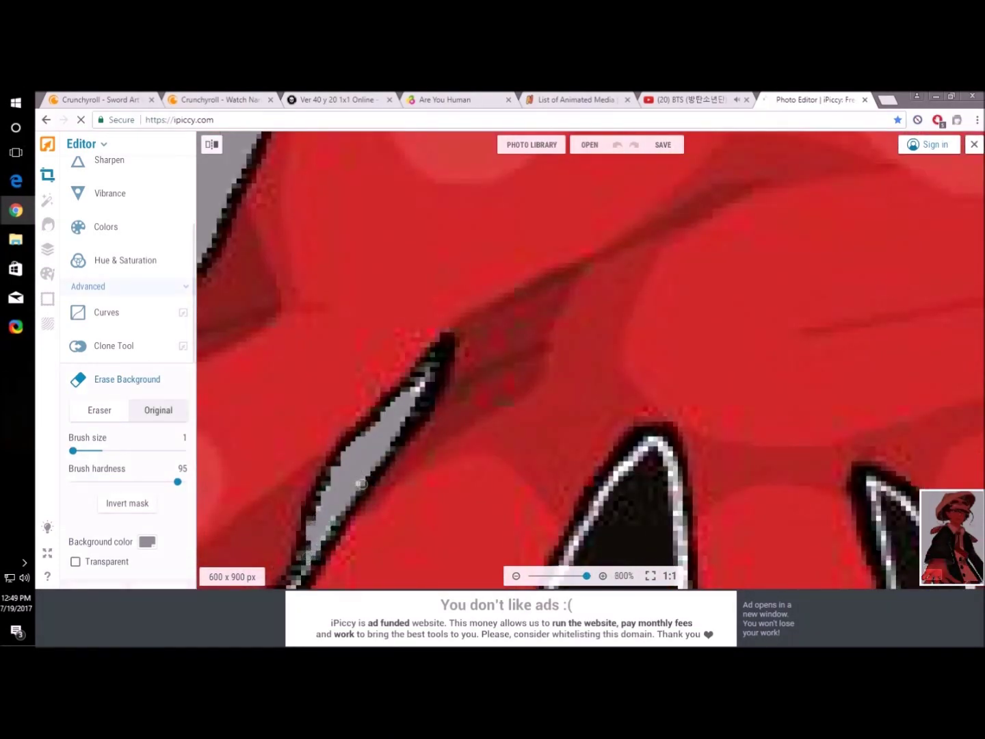
scroll(362, 484, "down", 5)
scroll(352, 502, "up", 5)
Erase the white patch between the glove's fingers, using a smaller brush for fine gaps.
left_click_drag(72, 450, 76, 450)
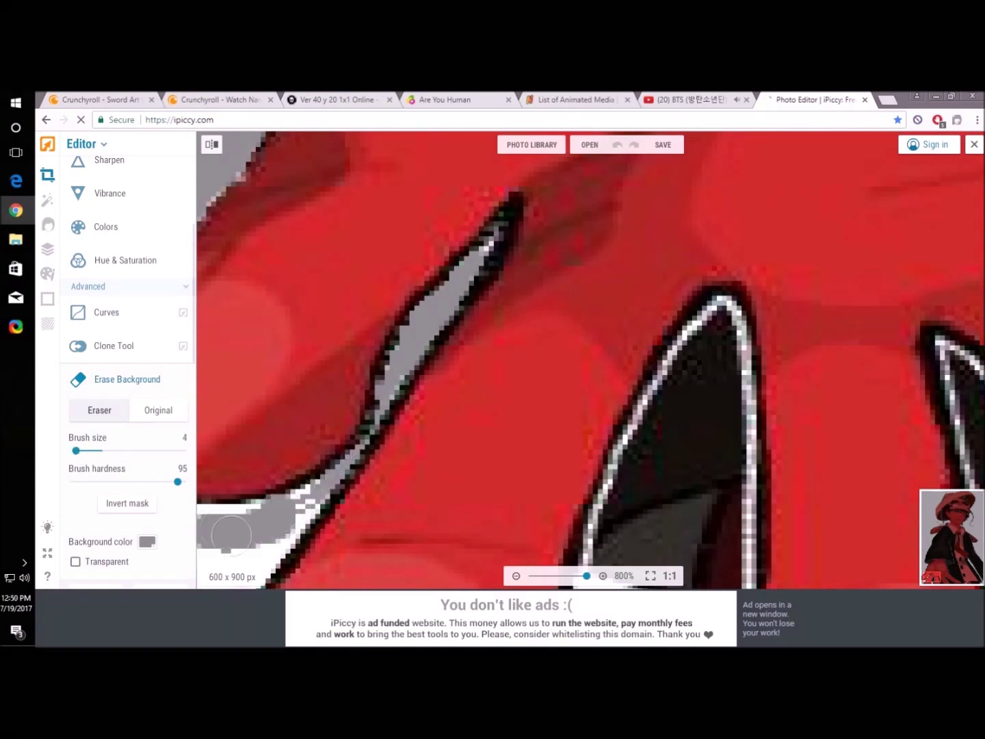
scroll(289, 478, "down", 3)
scroll(290, 479, "up", 1)
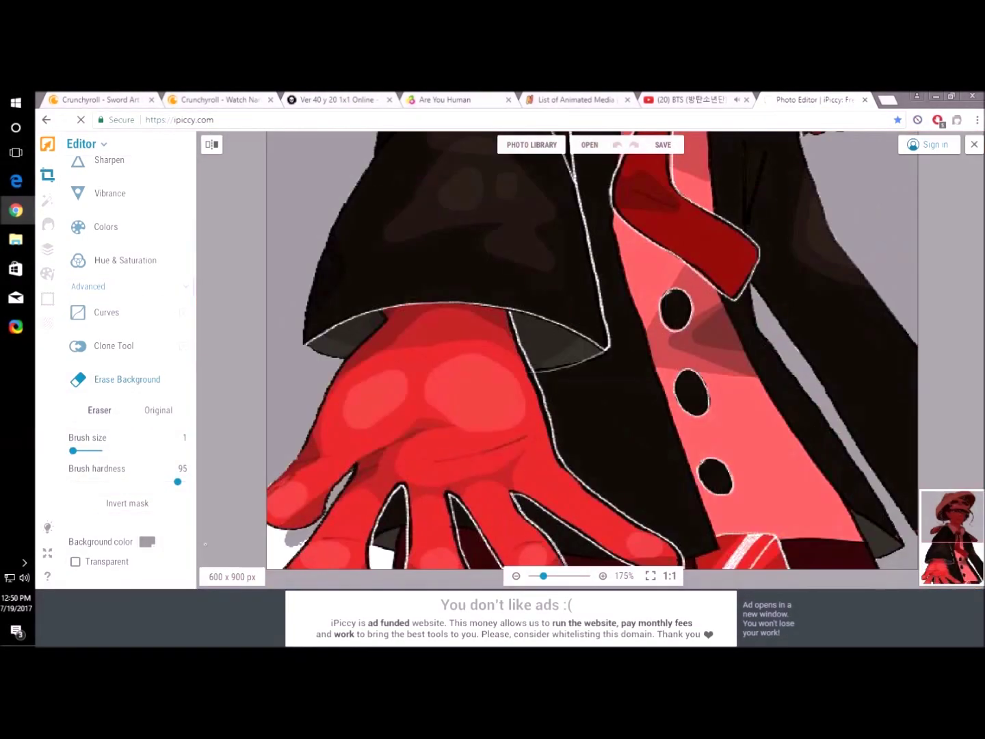
scroll(289, 478, "up", 1)
key("bracketleft")
key("bracketleft")
key("bracketleft")
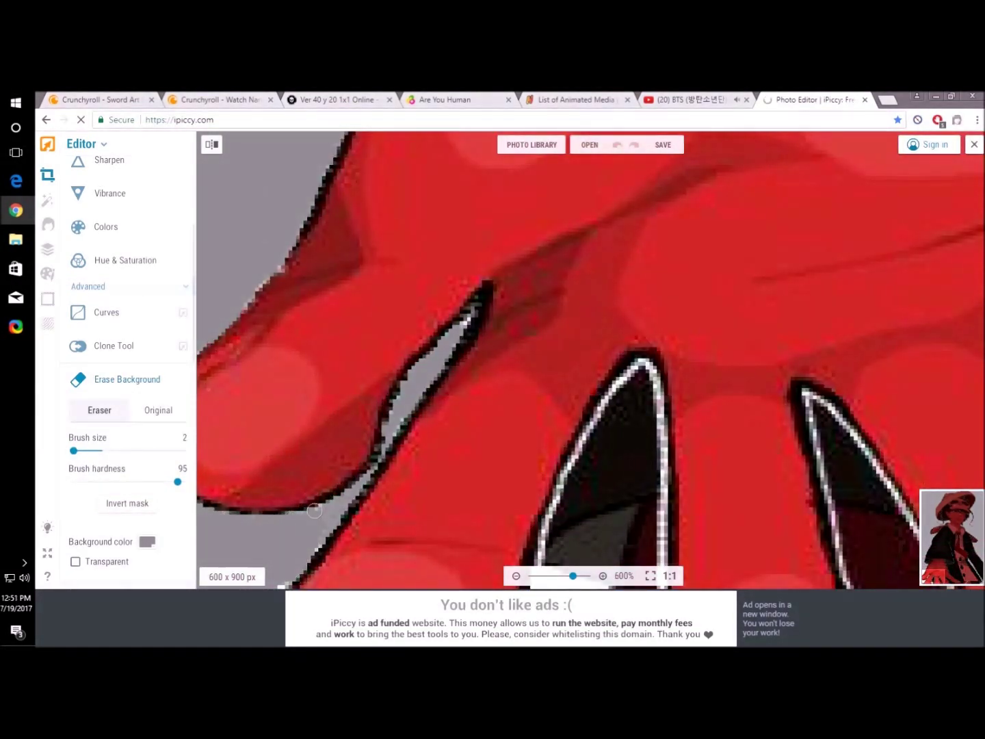
scroll(314, 510, "down", 3)
scroll(314, 510, "up", 2)
scroll(314, 510, "down", 5)
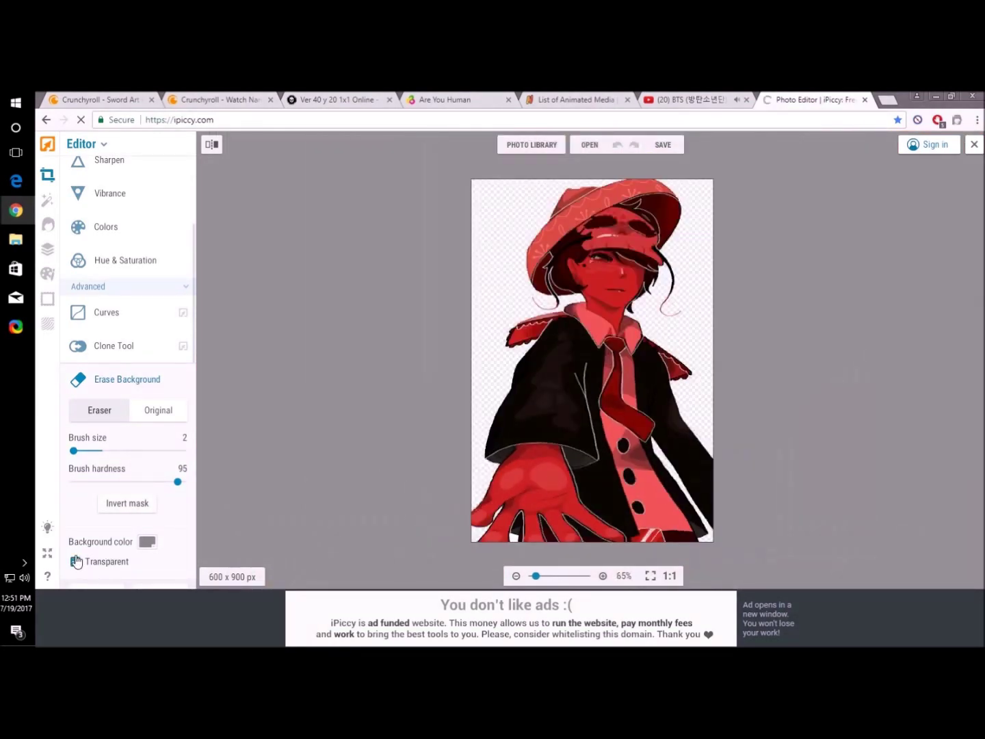
Zoom across the fingers and shoulder ruffle to check the cut-out edges.
scroll(502, 550, "up", 1)
scroll(479, 551, "up", 1)
scroll(422, 556, "up", 2)
scroll(352, 559, "up", 2)
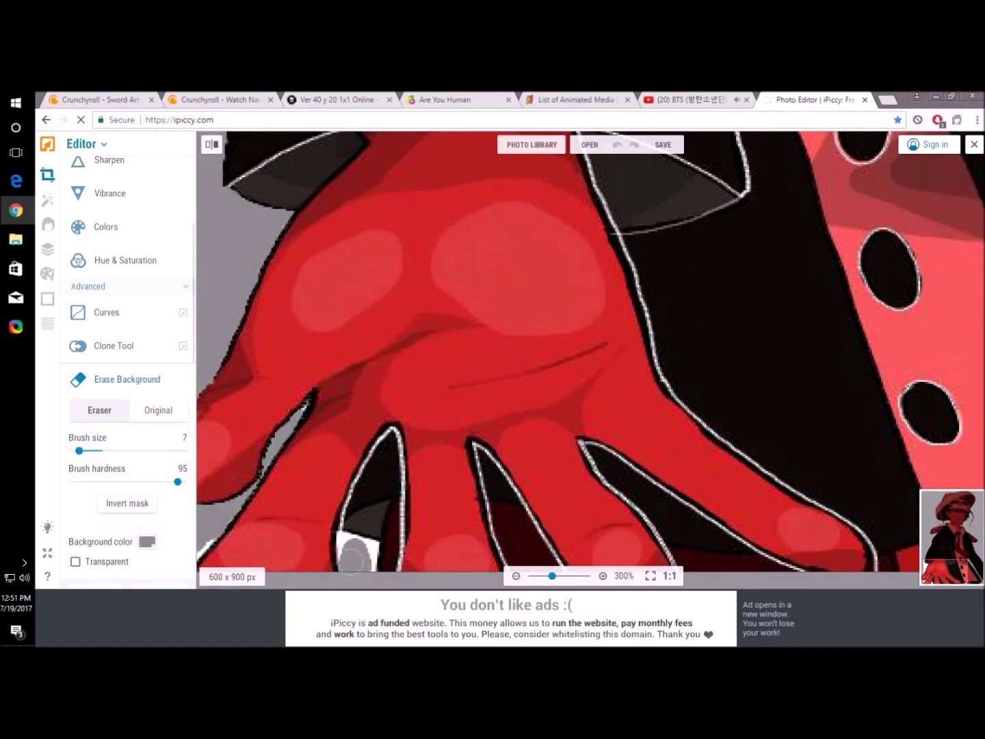
scroll(323, 581, "up", 1)
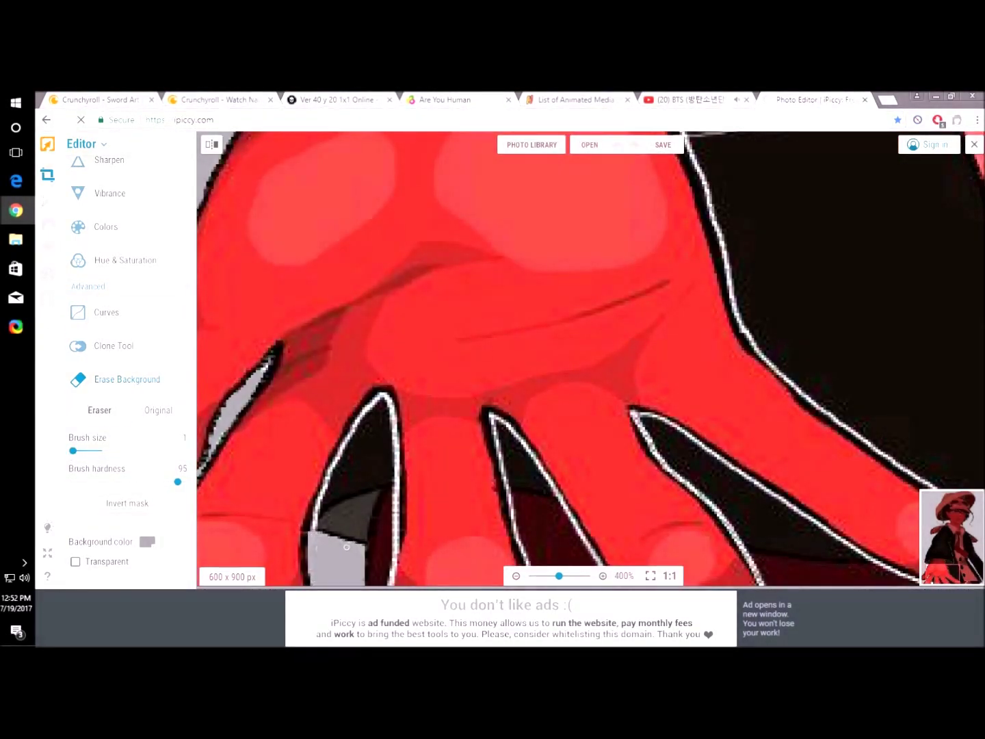
scroll(347, 546, "down", 5)
scroll(346, 546, "up", 2)
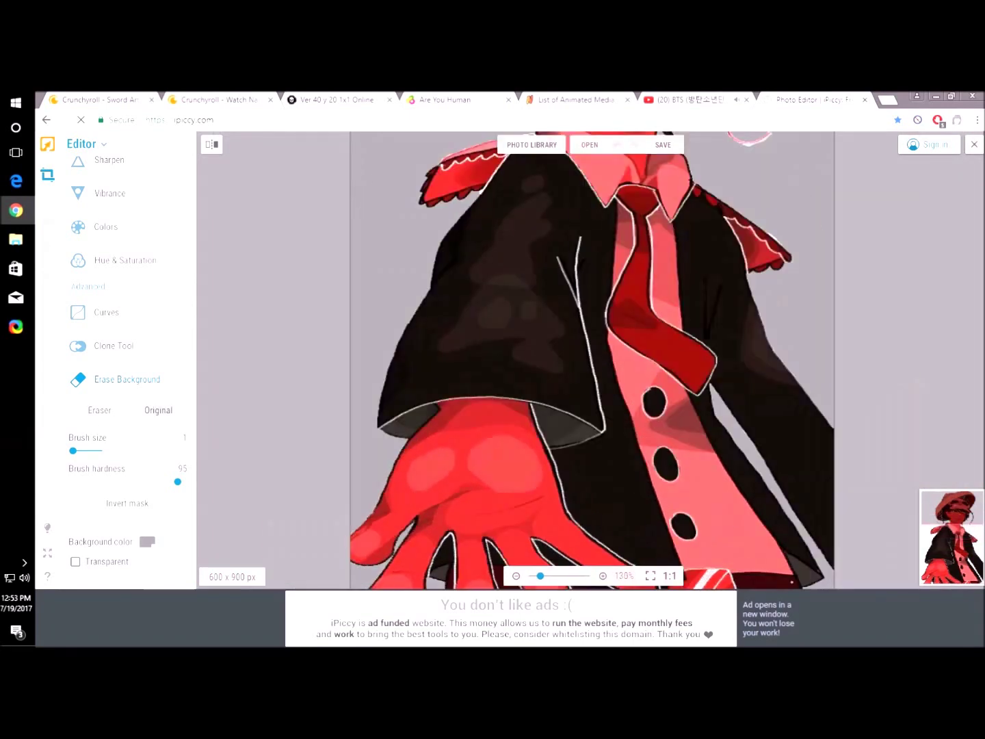
scroll(816, 280, "down", 1)
scroll(816, 279, "up", 6)
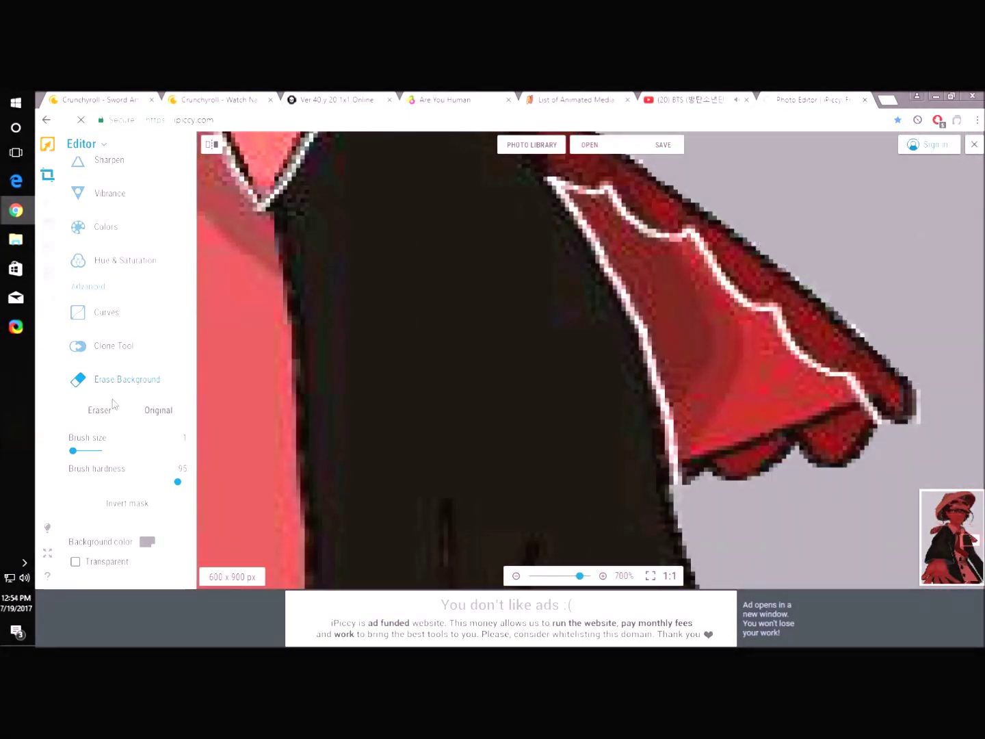
scroll(829, 299, "down", 5)
scroll(830, 300, "up", 5)
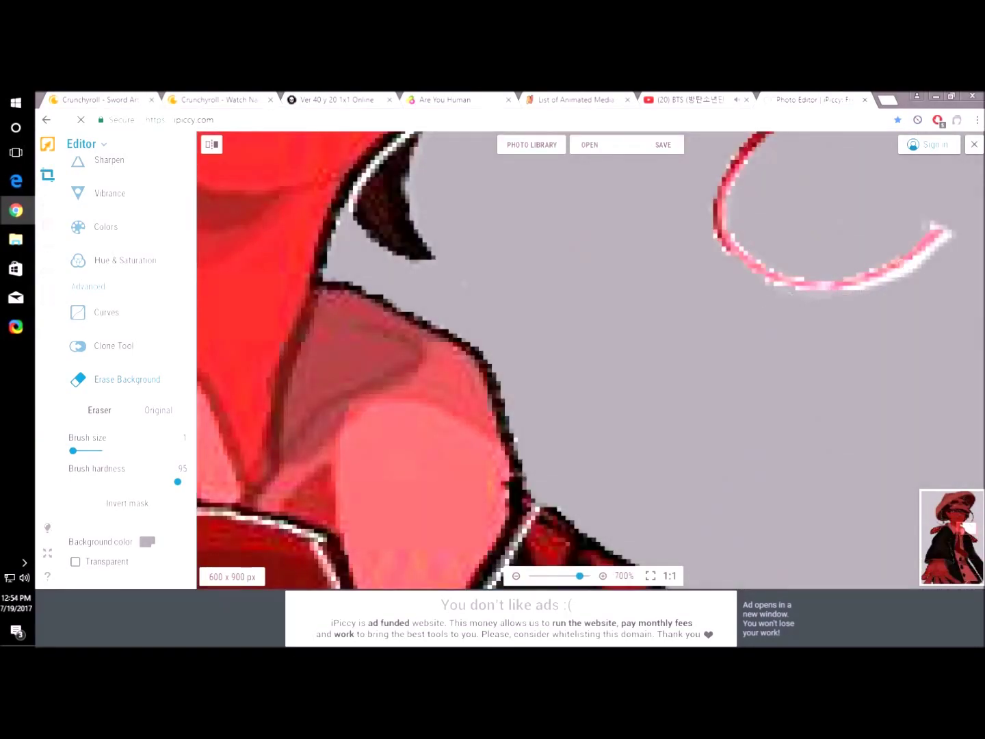
Check the collar edge, then bring up the Save image dialog for the cut-out.
scroll(948, 222, "down", 2)
scroll(616, 341, "down", 3)
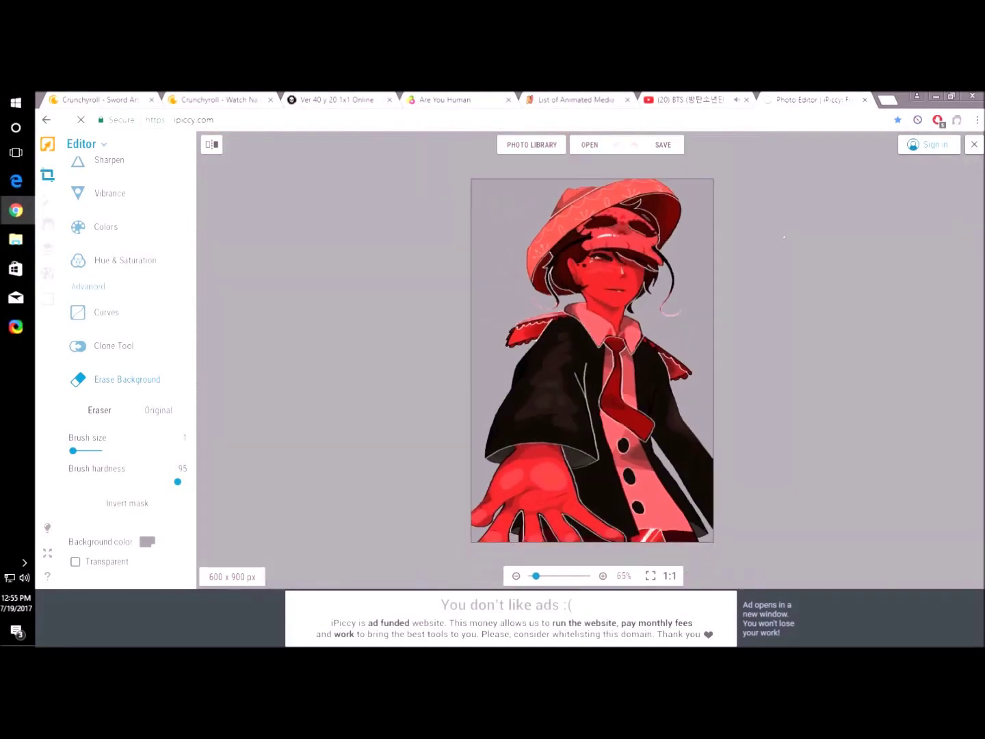
scroll(314, 372, "up", 3)
scroll(314, 372, "up", 1)
scroll(314, 373, "up", 2)
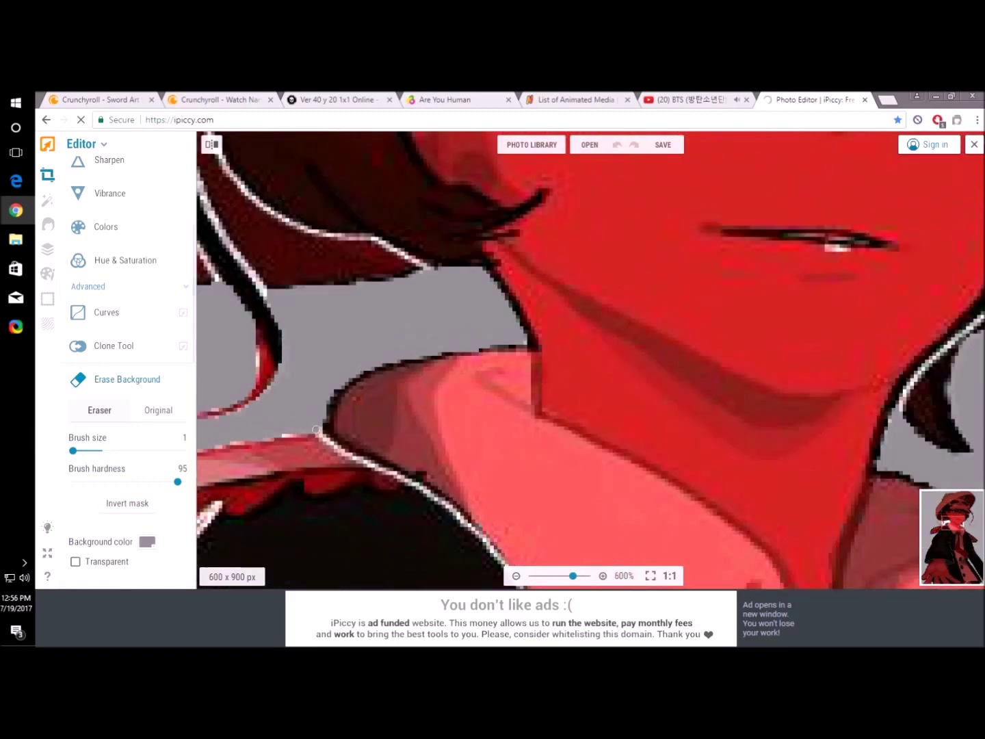
scroll(289, 483, "down", 5)
scroll(459, 251, "down", 1)
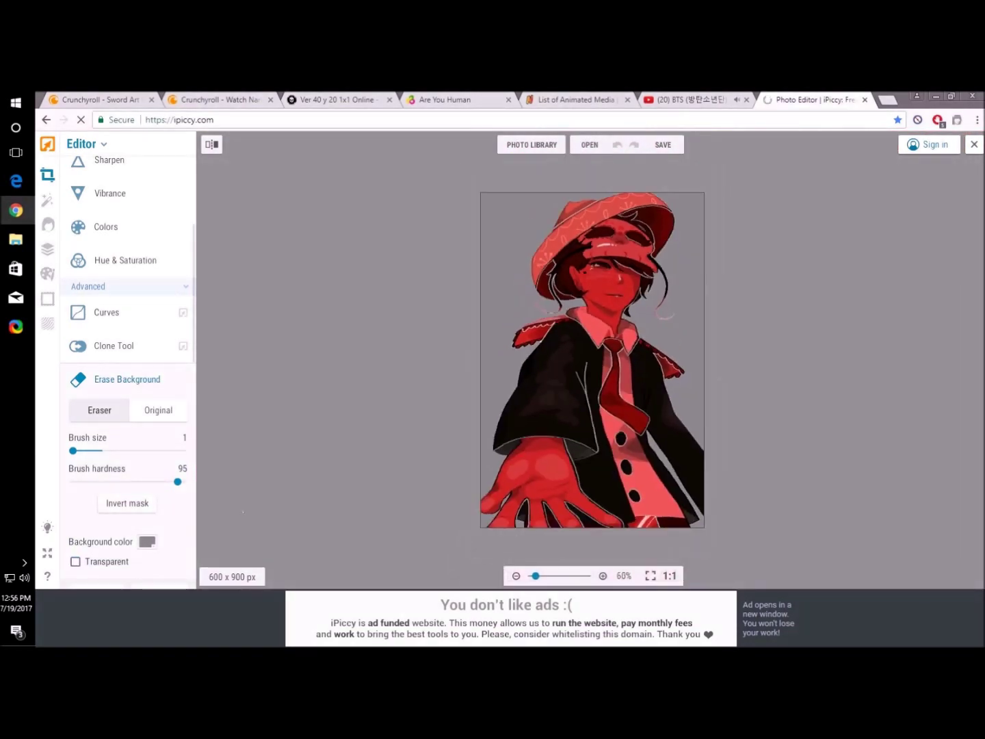
scroll(459, 251, "up", 4)
scroll(458, 250, "down", 4)
scroll(592, 540, "up", 2)
scroll(592, 541, "up", 1)
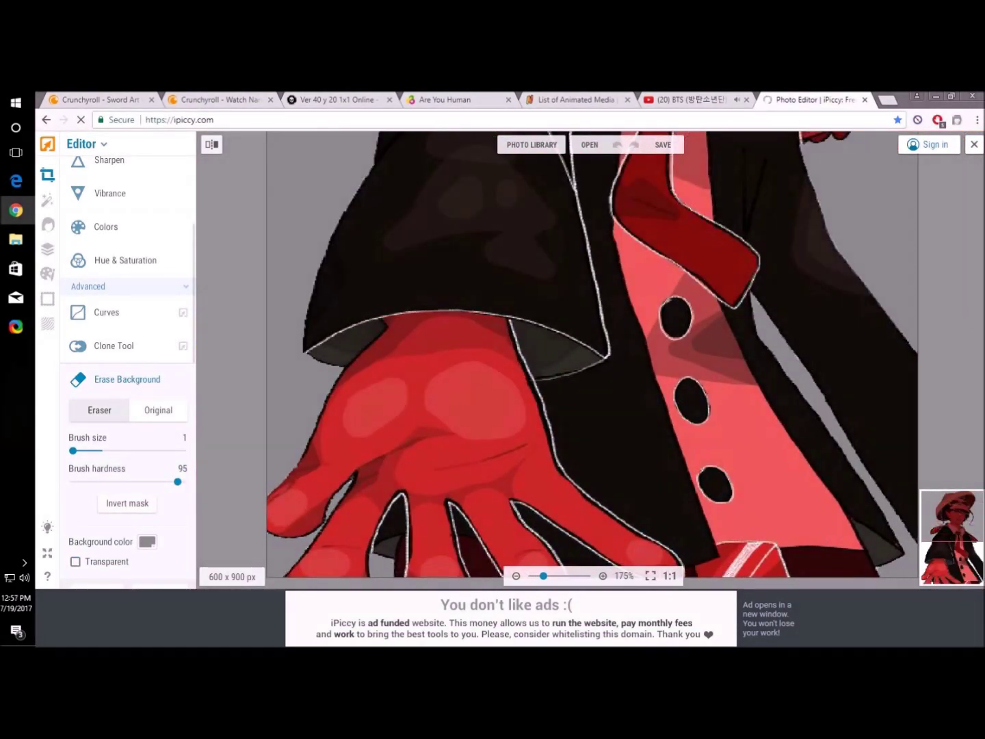
left_click(663, 144)
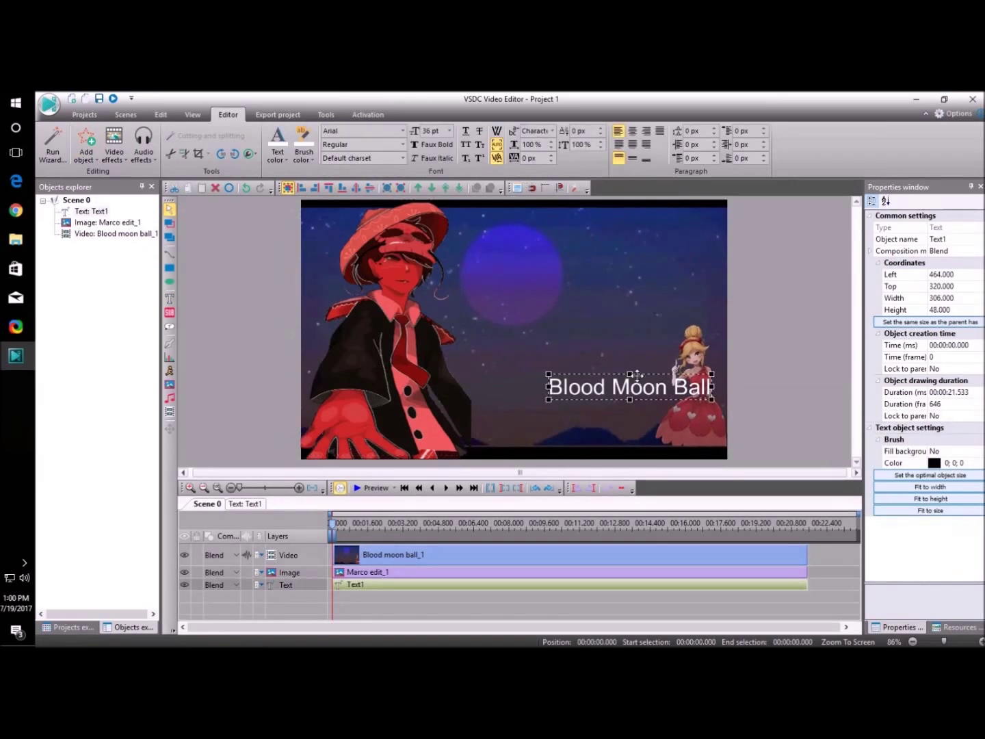
Select the 'Blood Moon Ball' title text over the moon video for editing.
left_click(749, 286)
left_click(645, 419)
left_click(625, 390)
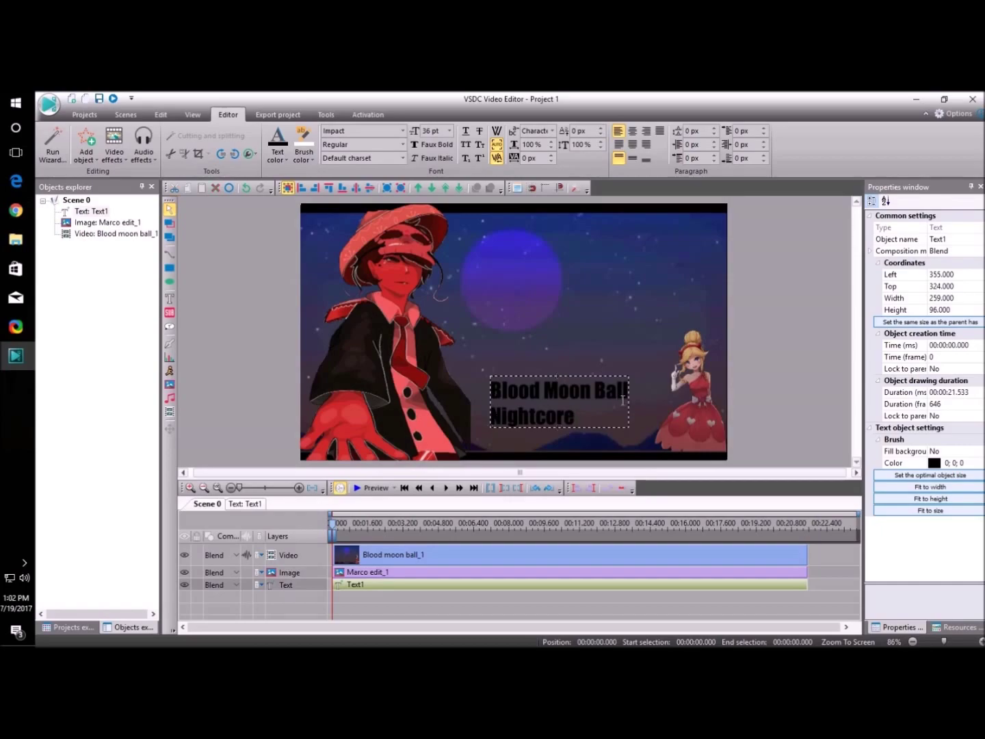